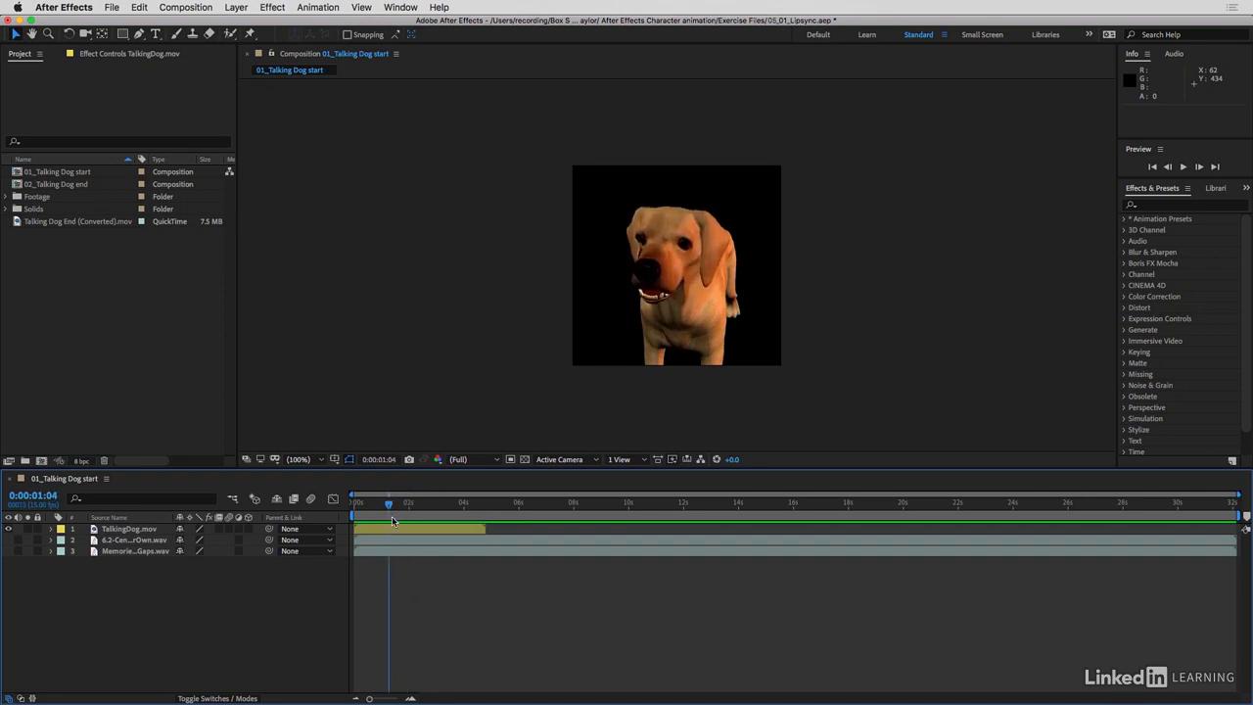
Enable the audio of the 6.2-CenterChannel-MemoriesOfYourOwn.wav layer and preview it from the start of the composition
drag(392, 506, 339, 511)
click(137, 542)
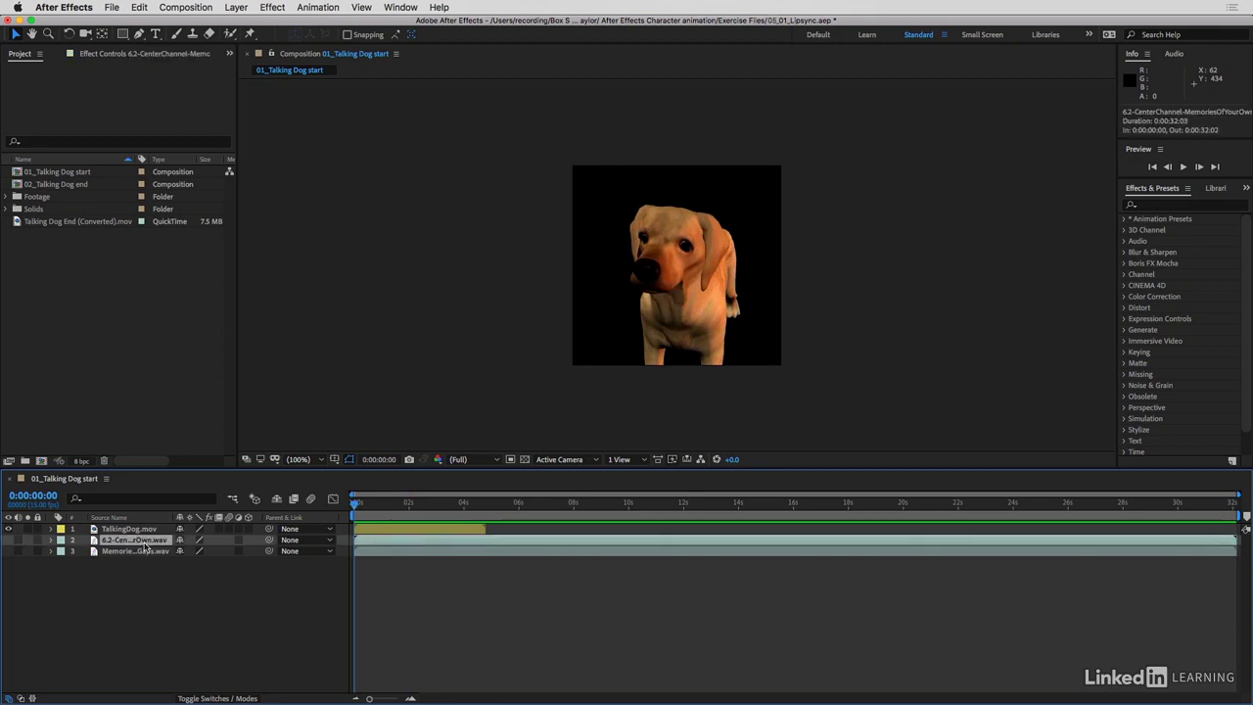
drag(169, 517, 239, 519)
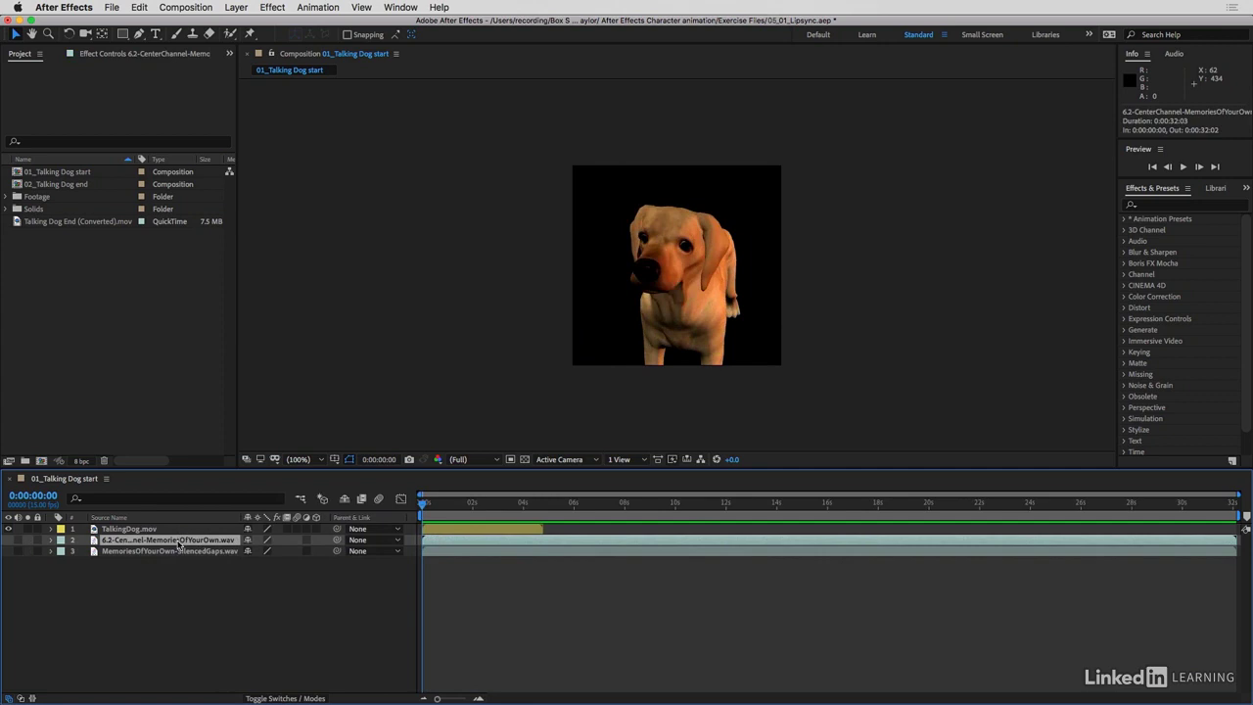
click(18, 540)
key(space)
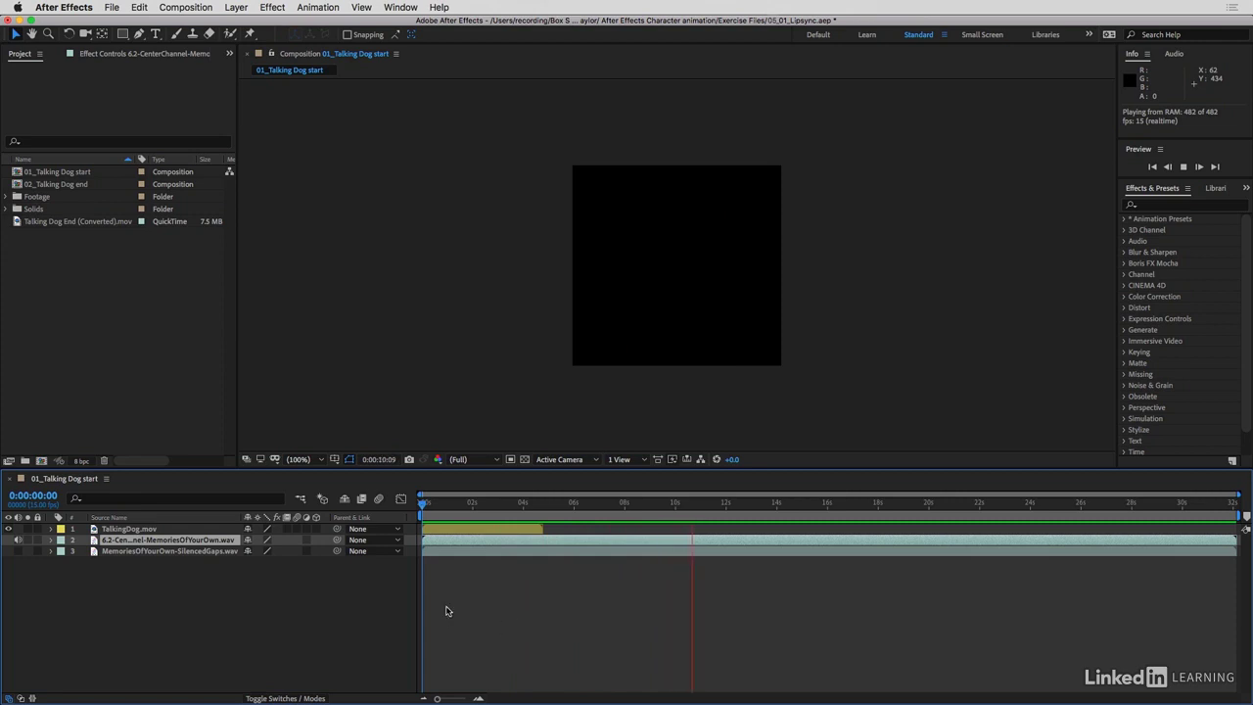
key(space)
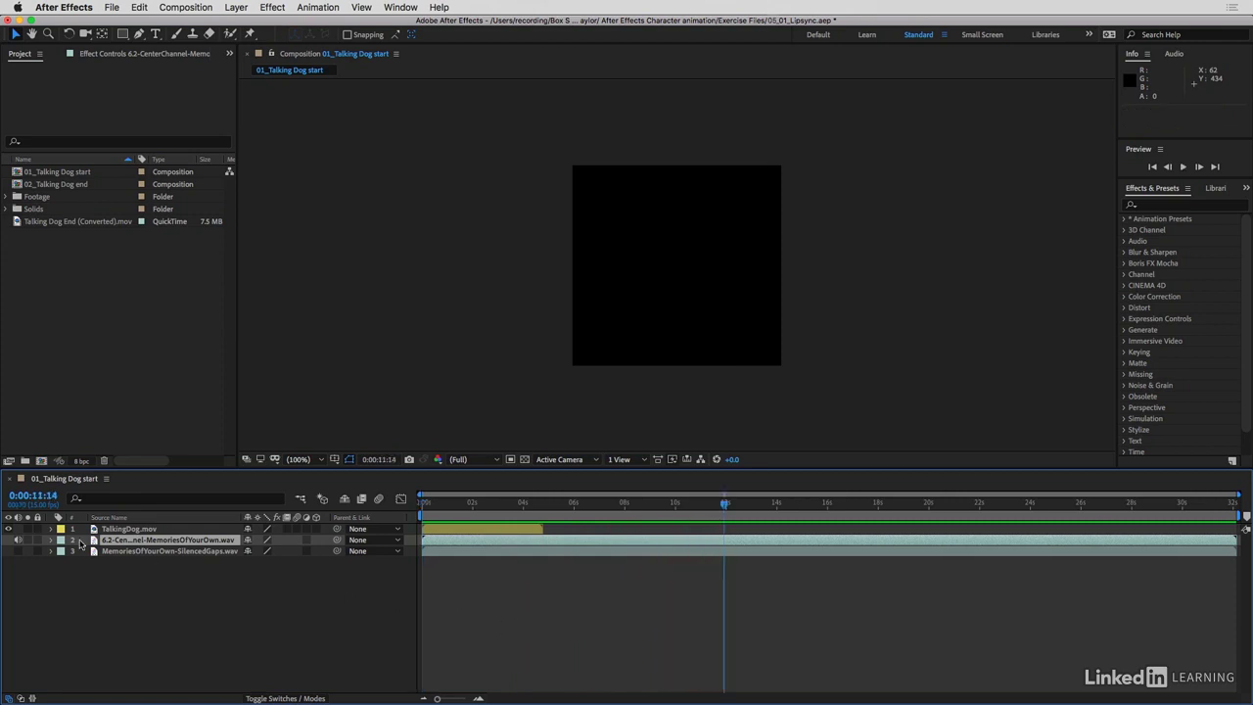
Mute the center-channel layer, enable the audio of MemoriesOfYourOwn-SilencedGaps.wav instead and preview it
click(18, 551)
key(space)
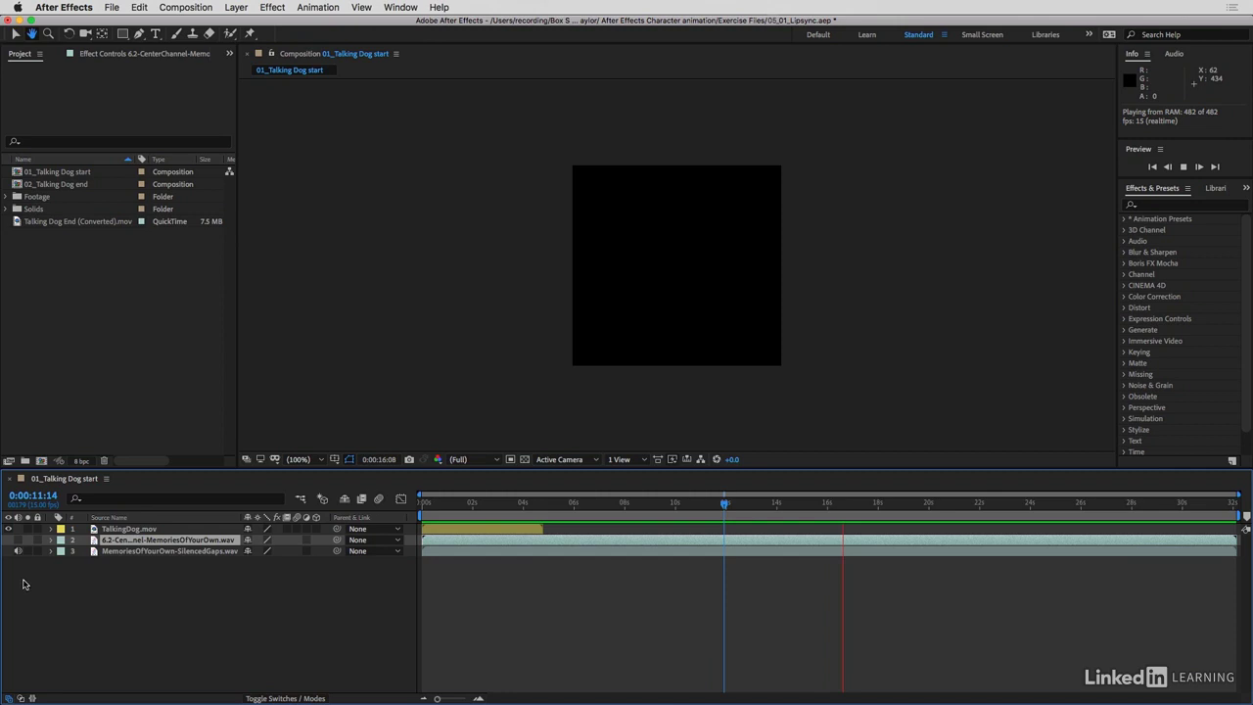
key(space)
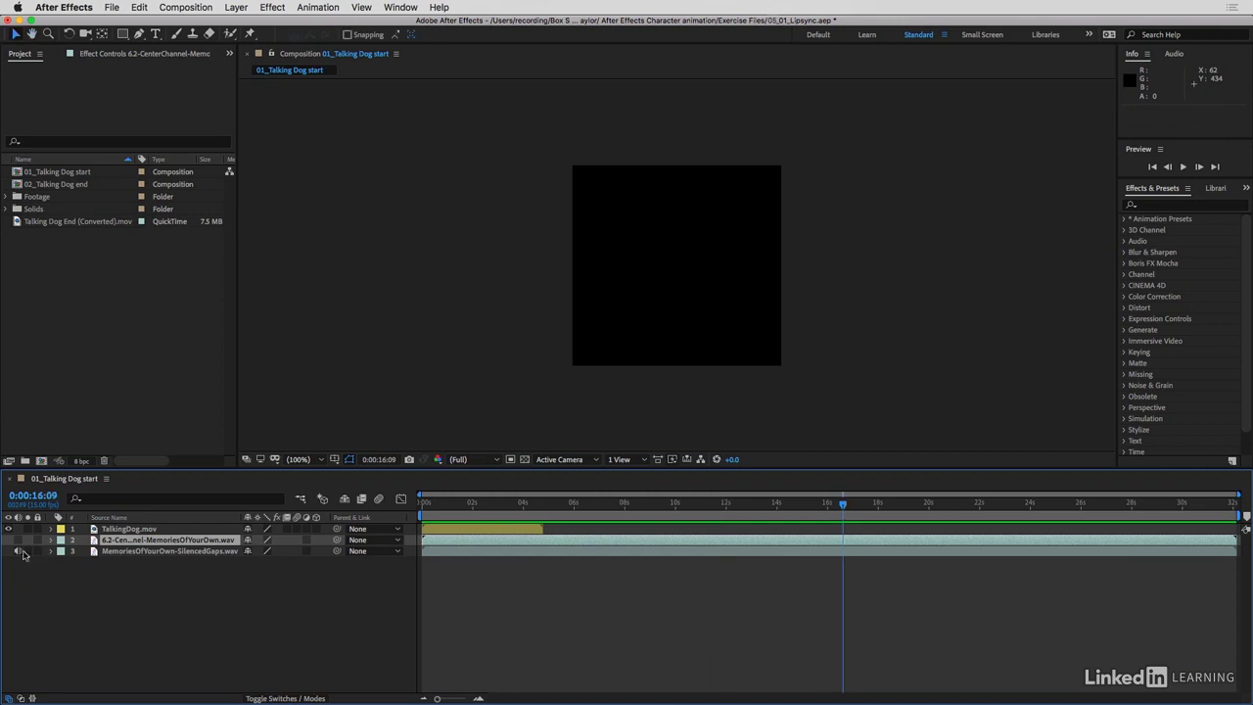
click(17, 551)
At 0:00:00:00, convert the audio of the MemoriesOfYourOwn-SilencedGaps.wav layer to keyframes
drag(456, 503, 369, 510)
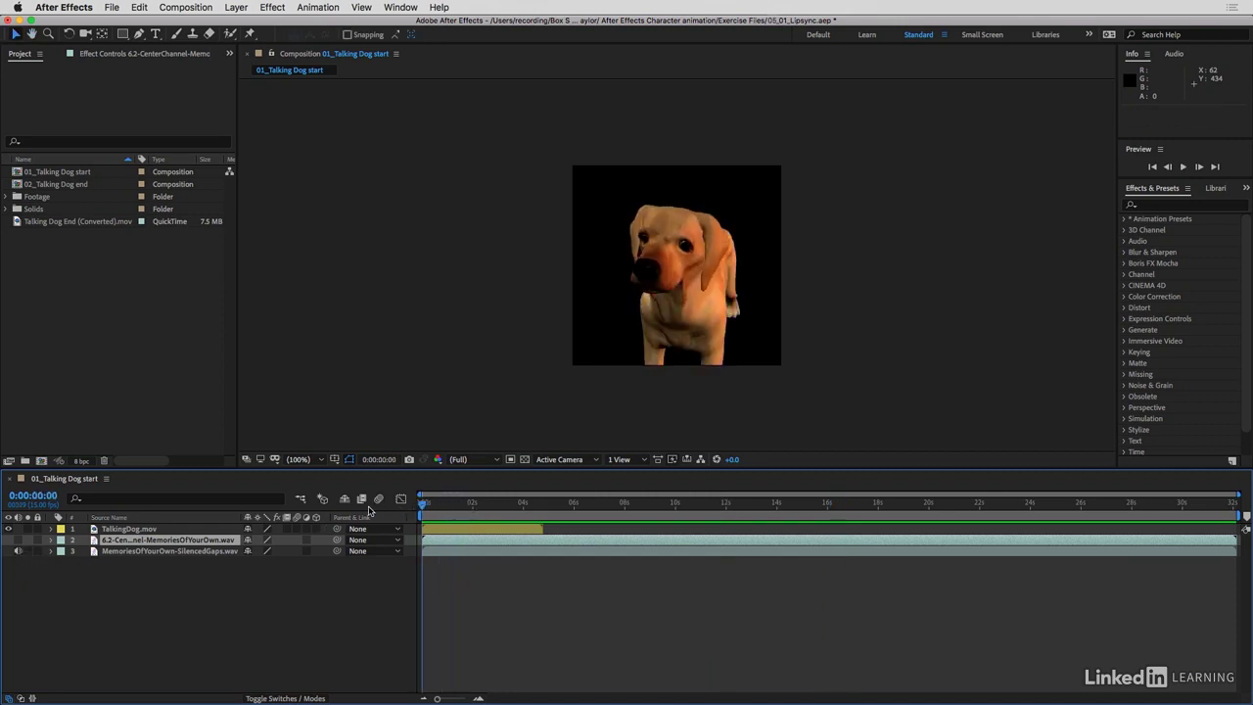
click(169, 554)
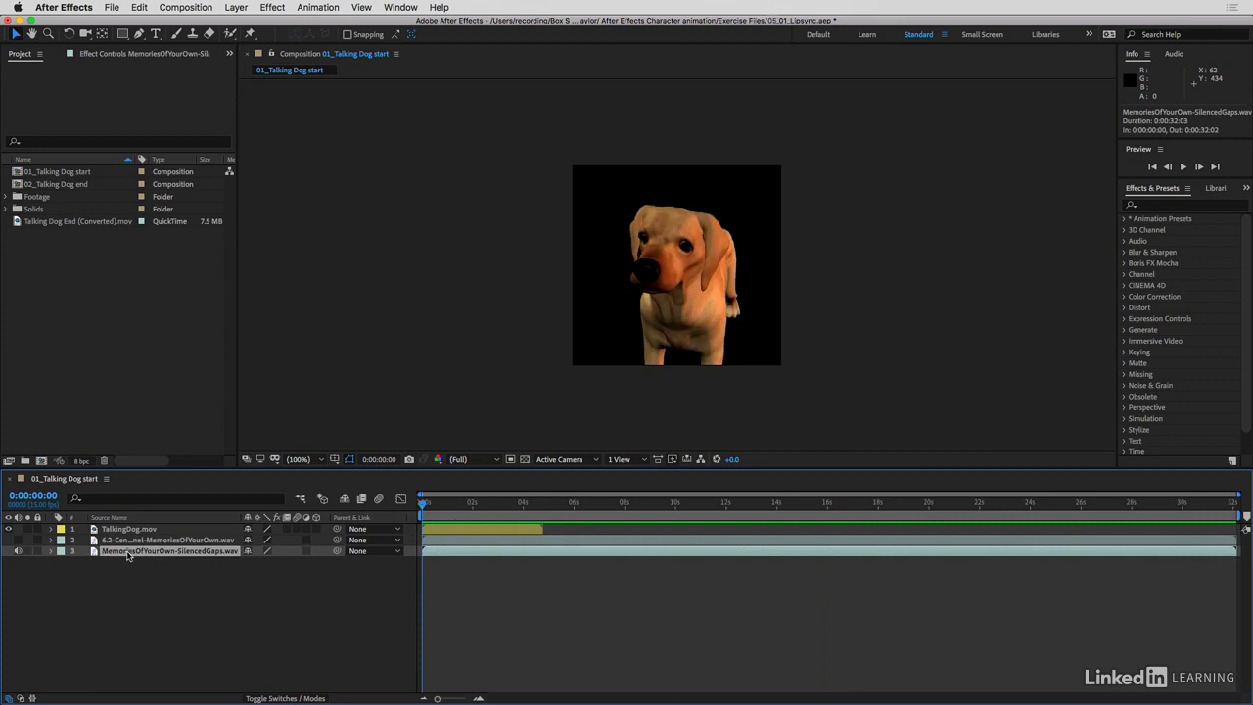
click(323, 9)
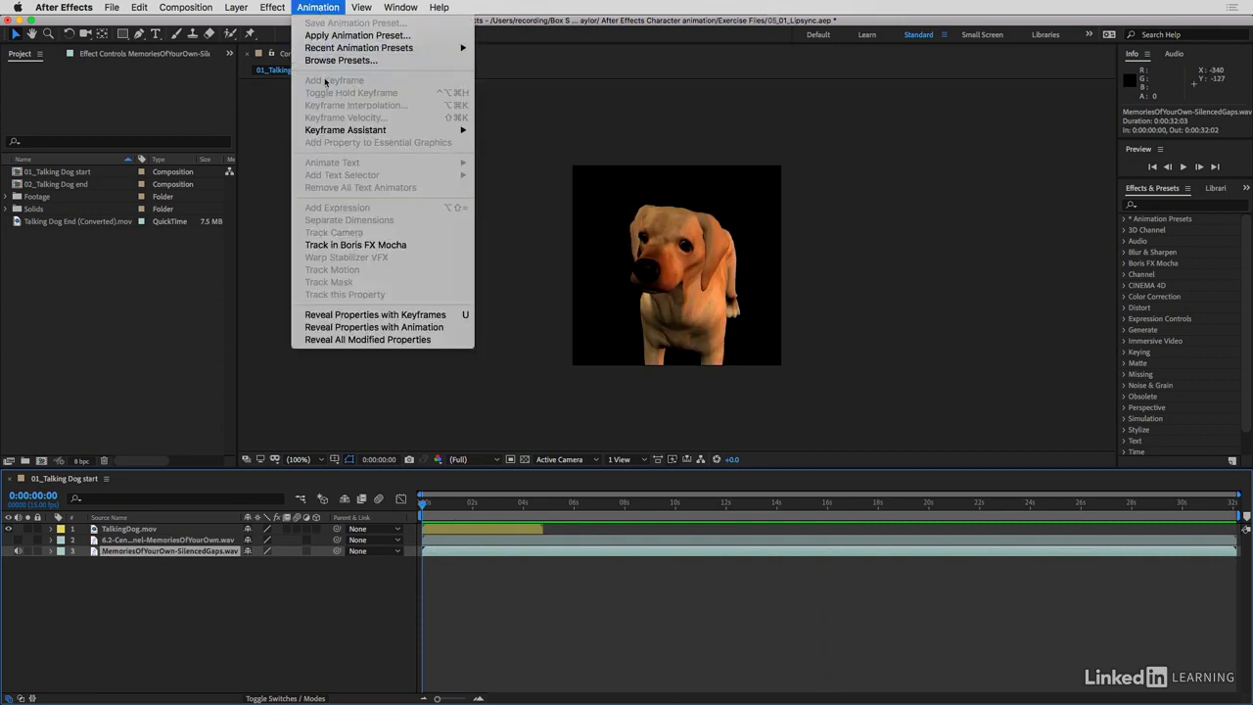
mouse_move(330, 132)
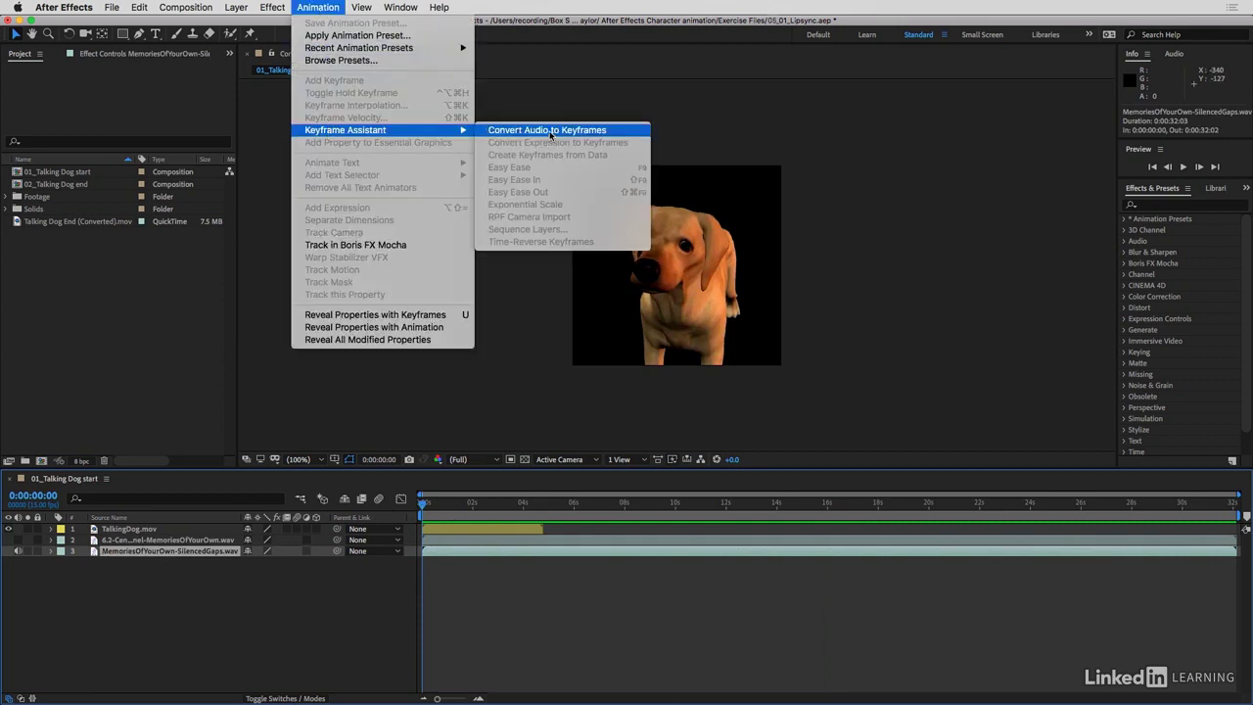
click(550, 131)
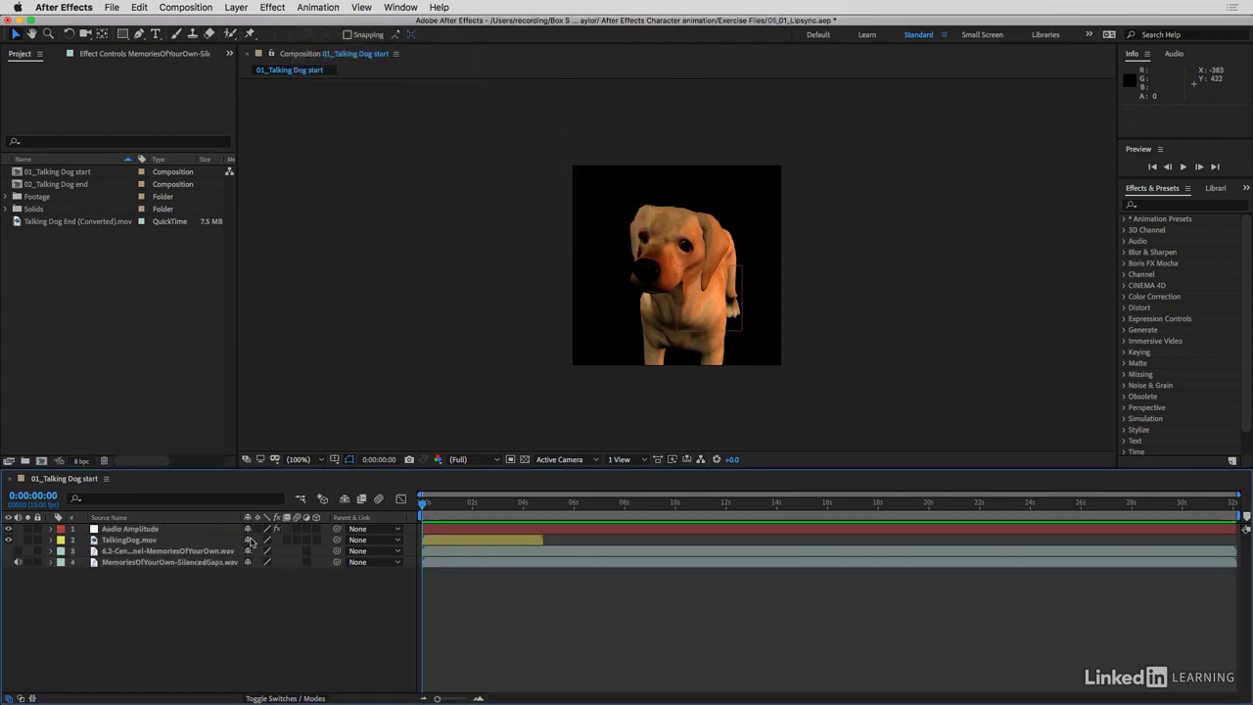
Reveal the keyframed properties of the Audio Amplitude layer and display the Both Channels slider in the Graph Editor
click(153, 529)
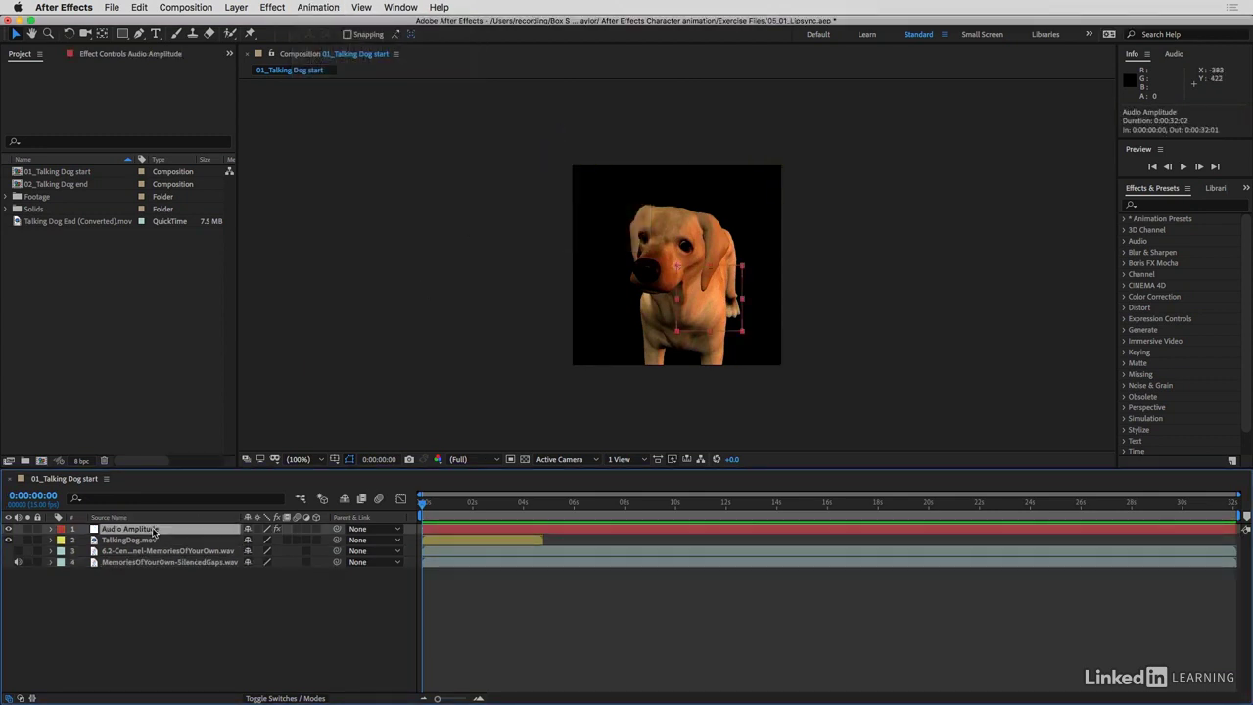
key(u)
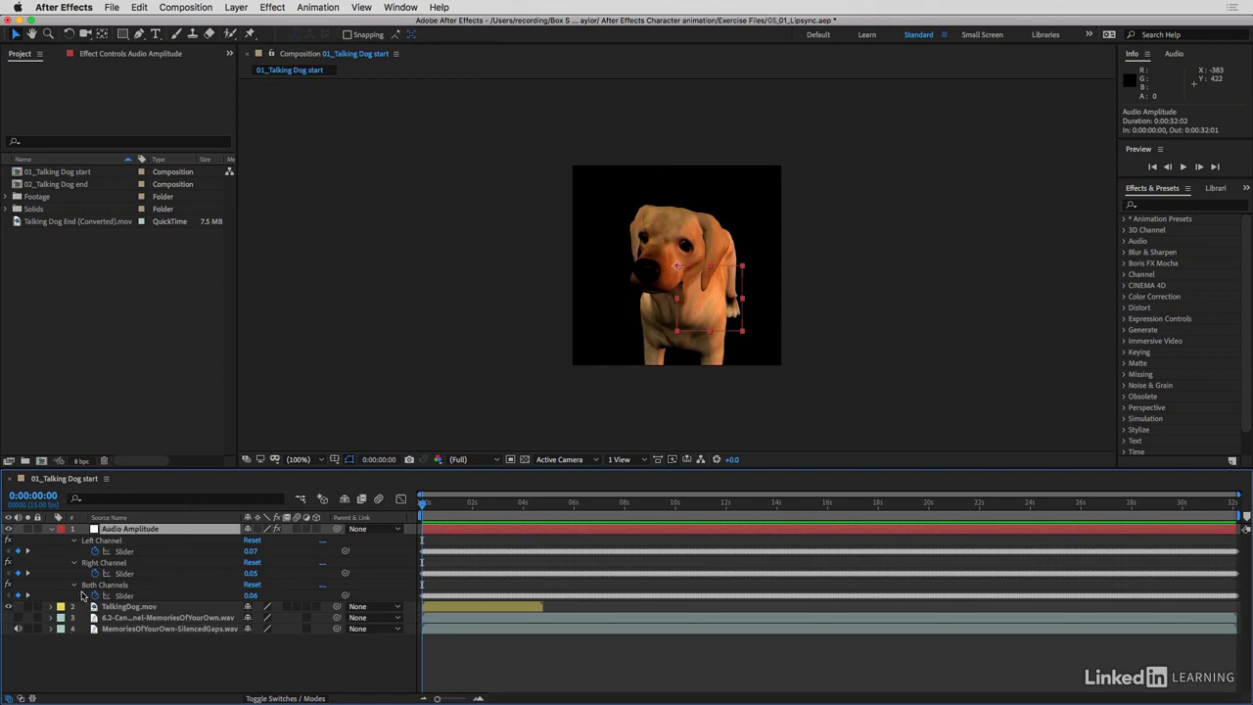
click(125, 595)
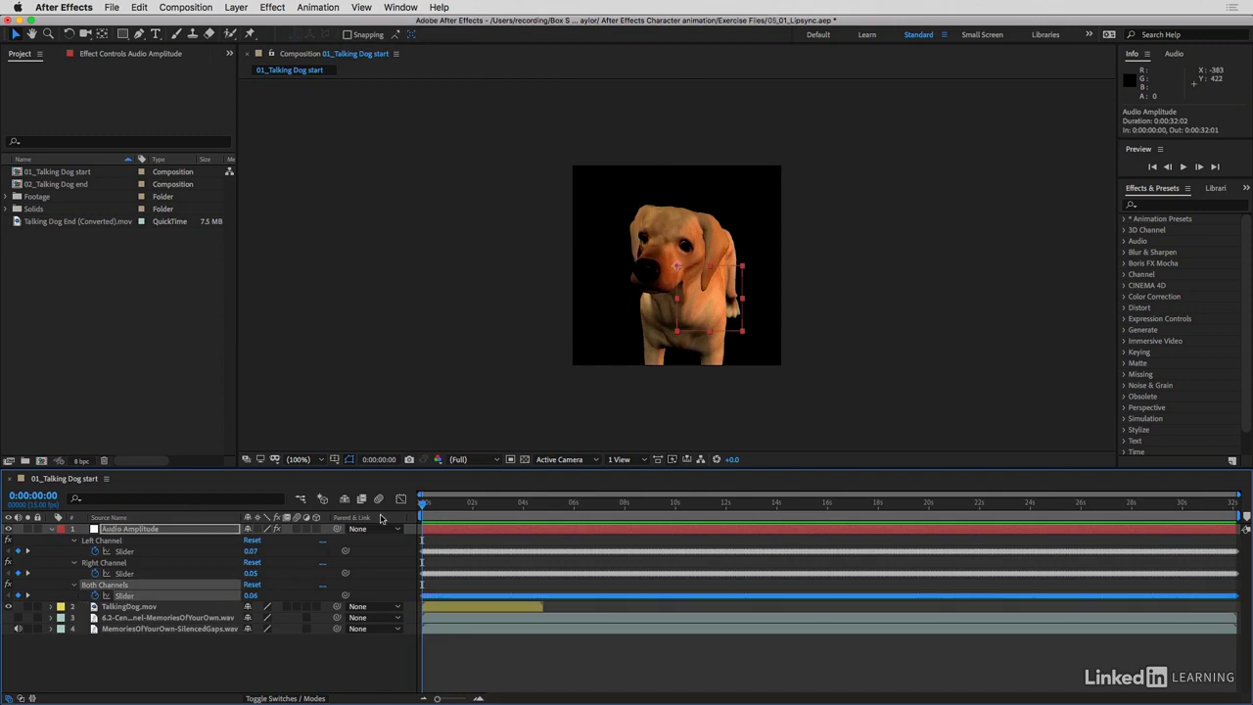
click(399, 500)
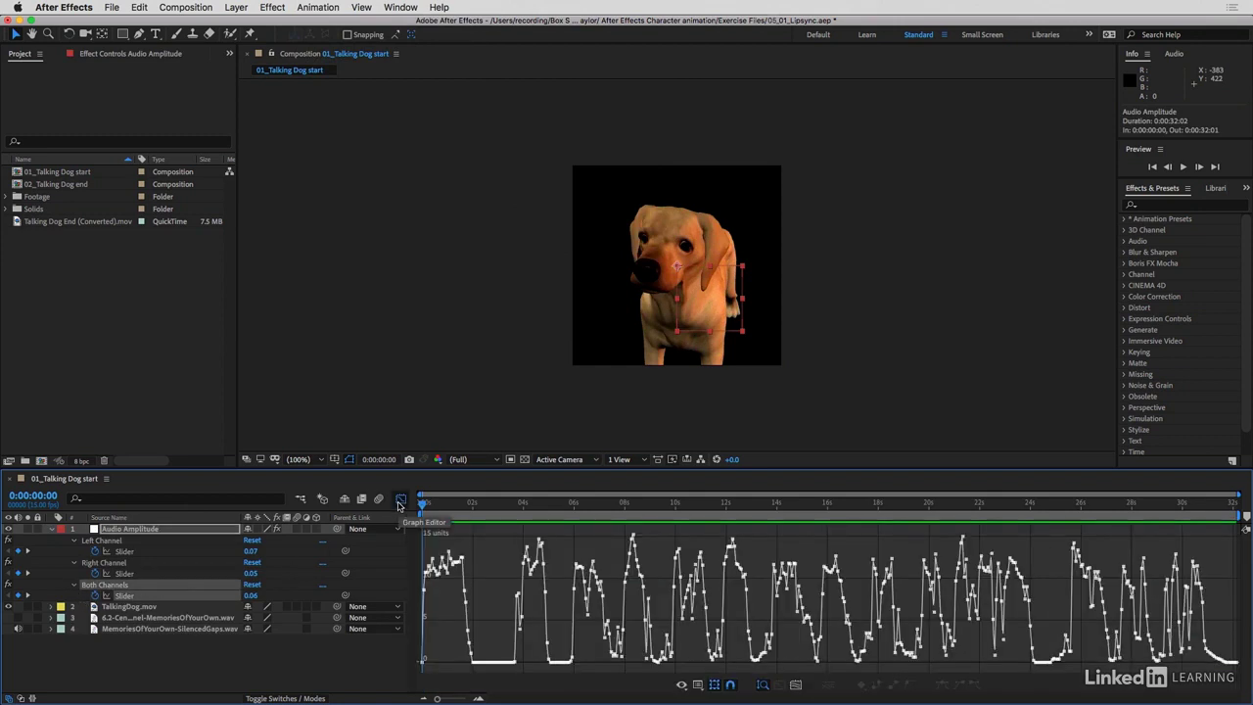
Play the audio to compare it with the Both Channels amplitude graph, then return to 0:00:00:00
mouse_move(471, 646)
key(space)
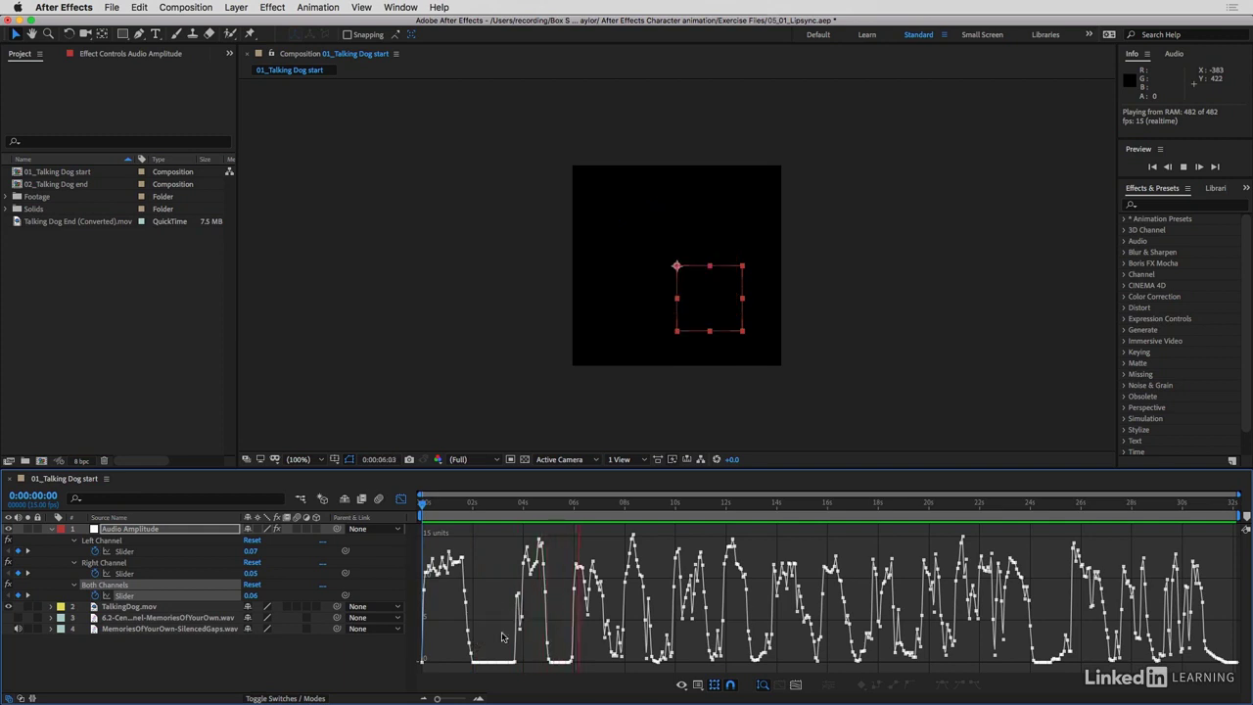
key(space)
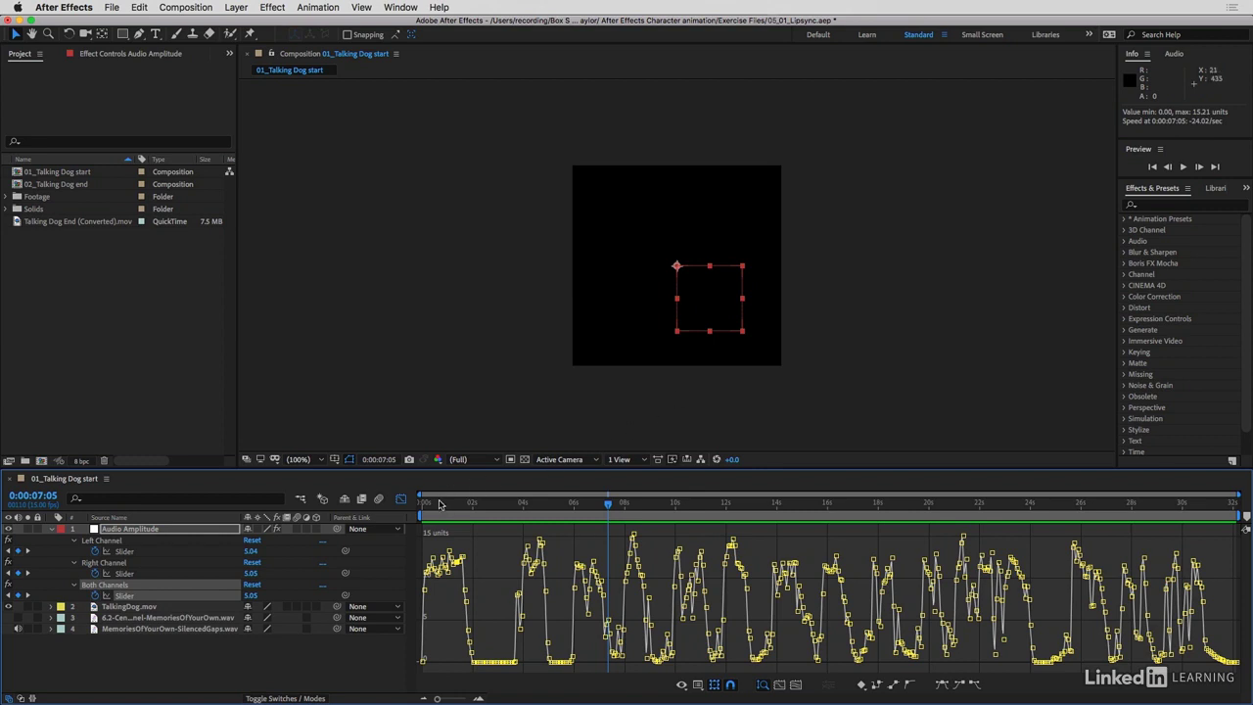
drag(439, 505, 380, 505)
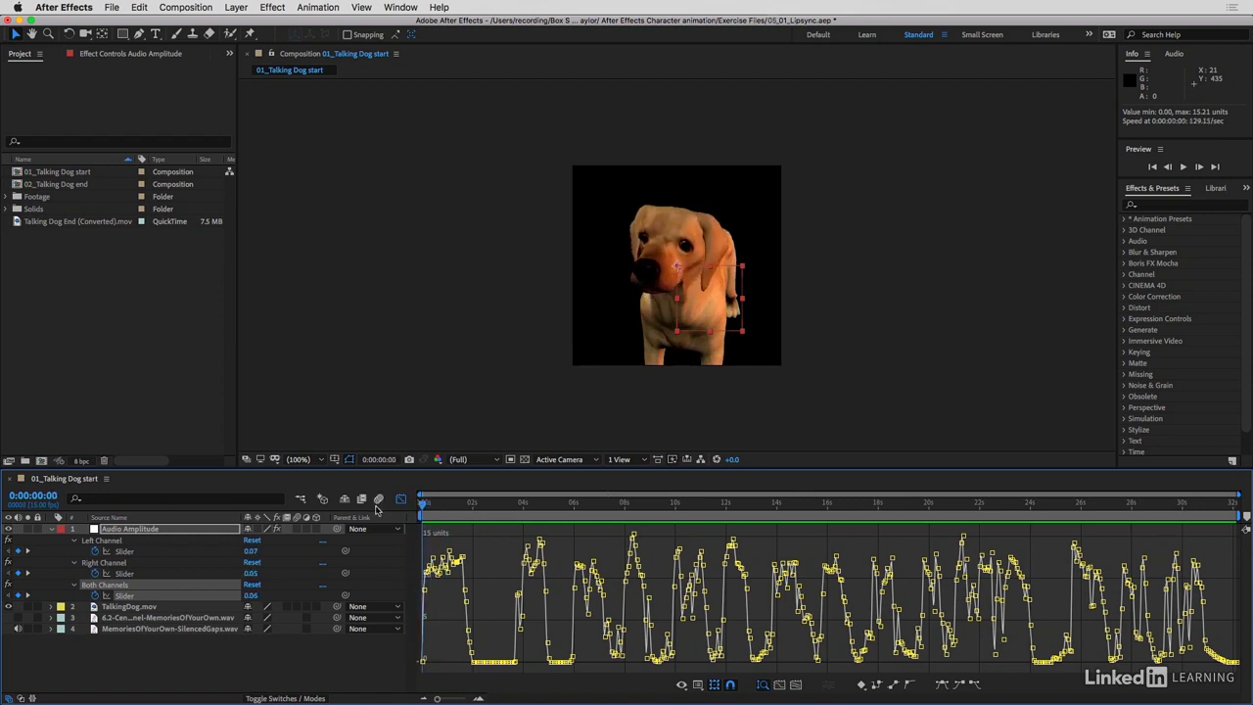
Delete the Right Channel and Left Channel effects from the Audio Amplitude layer and close the Graph Editor
click(110, 564)
key(Delete)
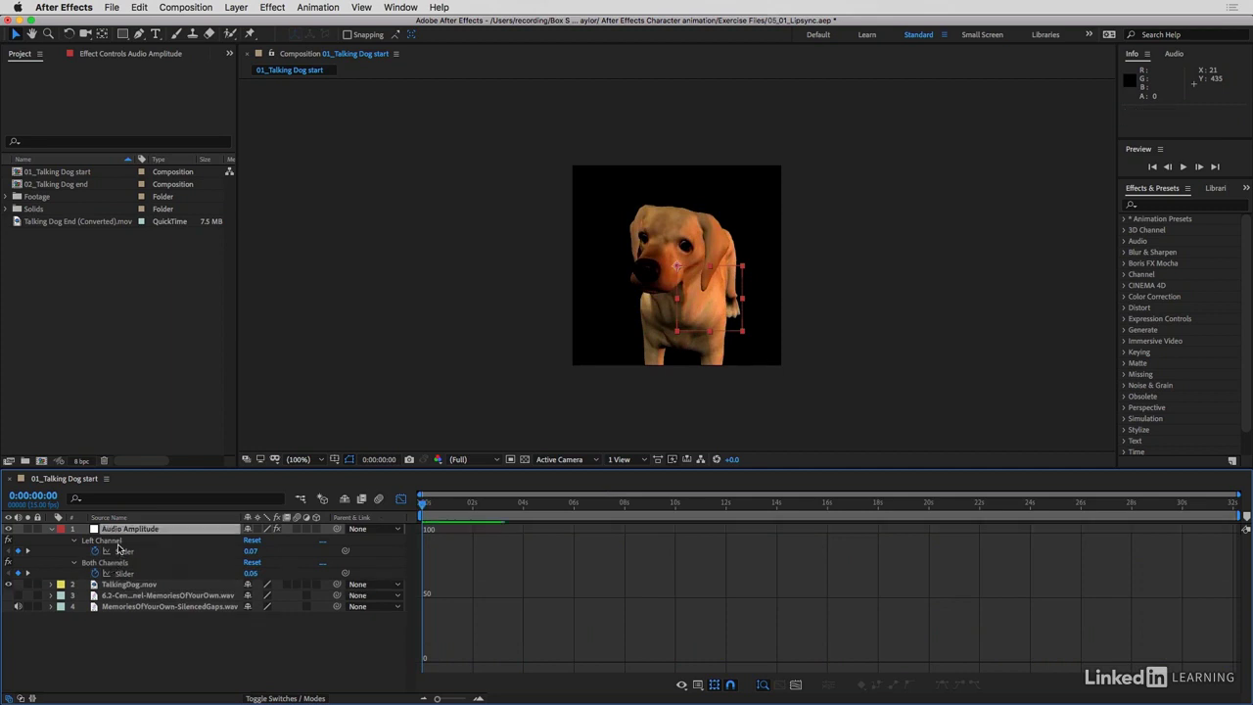
click(110, 540)
key(Delete)
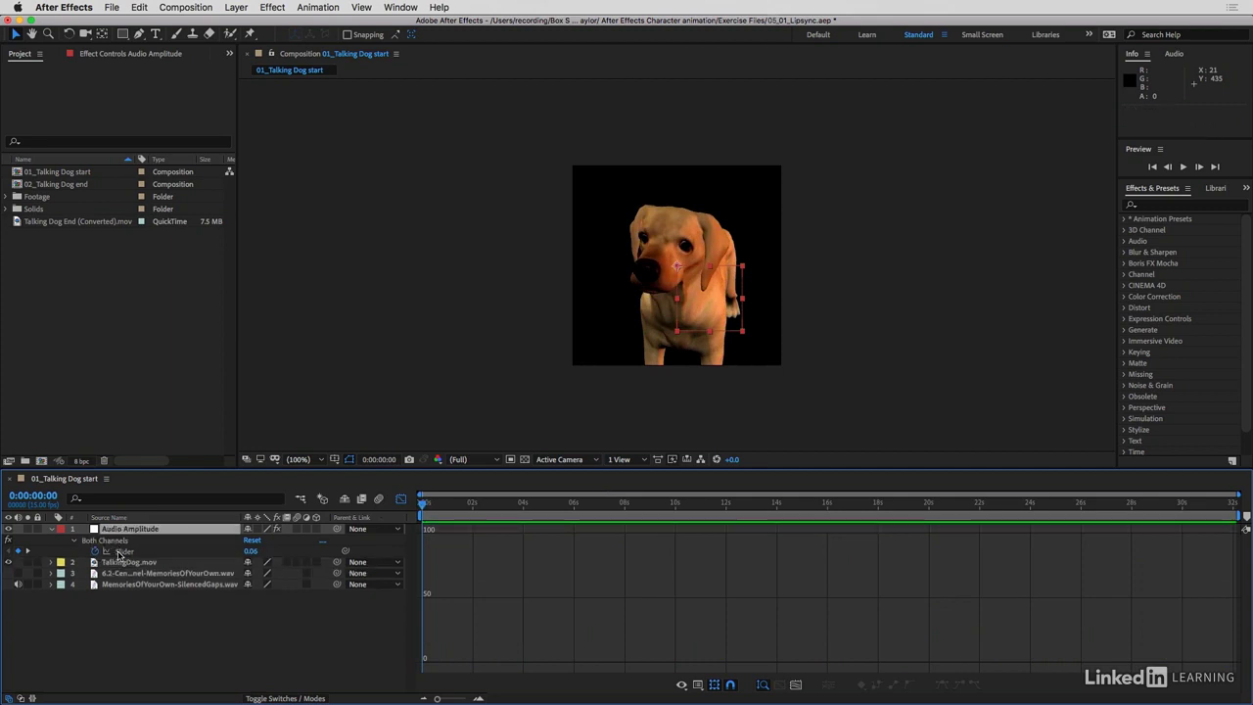
click(122, 552)
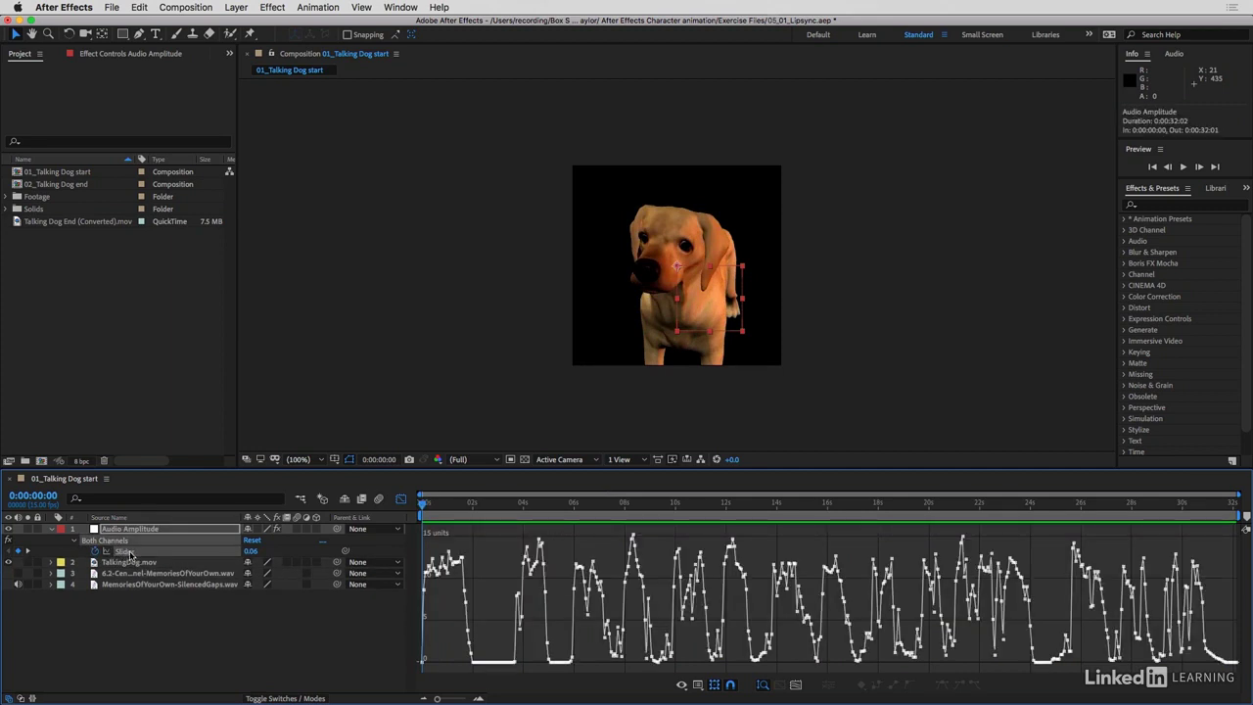
click(400, 500)
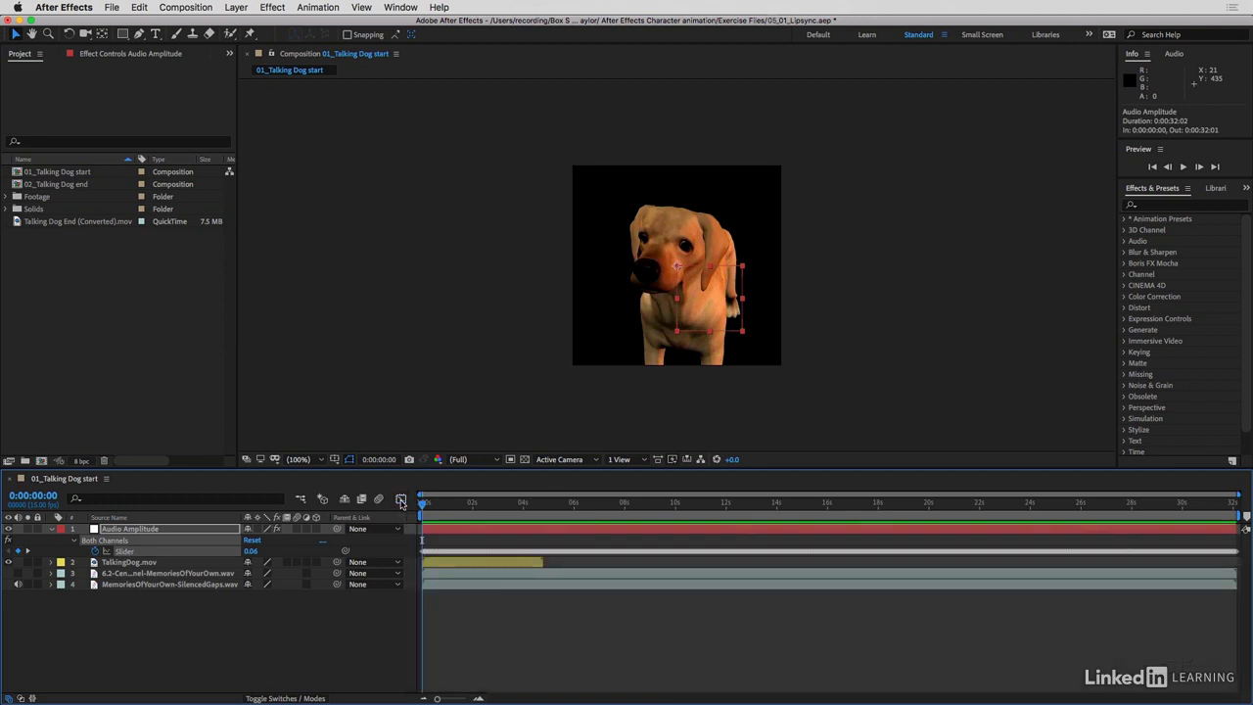
Enable time remapping on the TalkingDog.mov layer and extend its out point to the end of the composition
click(132, 565)
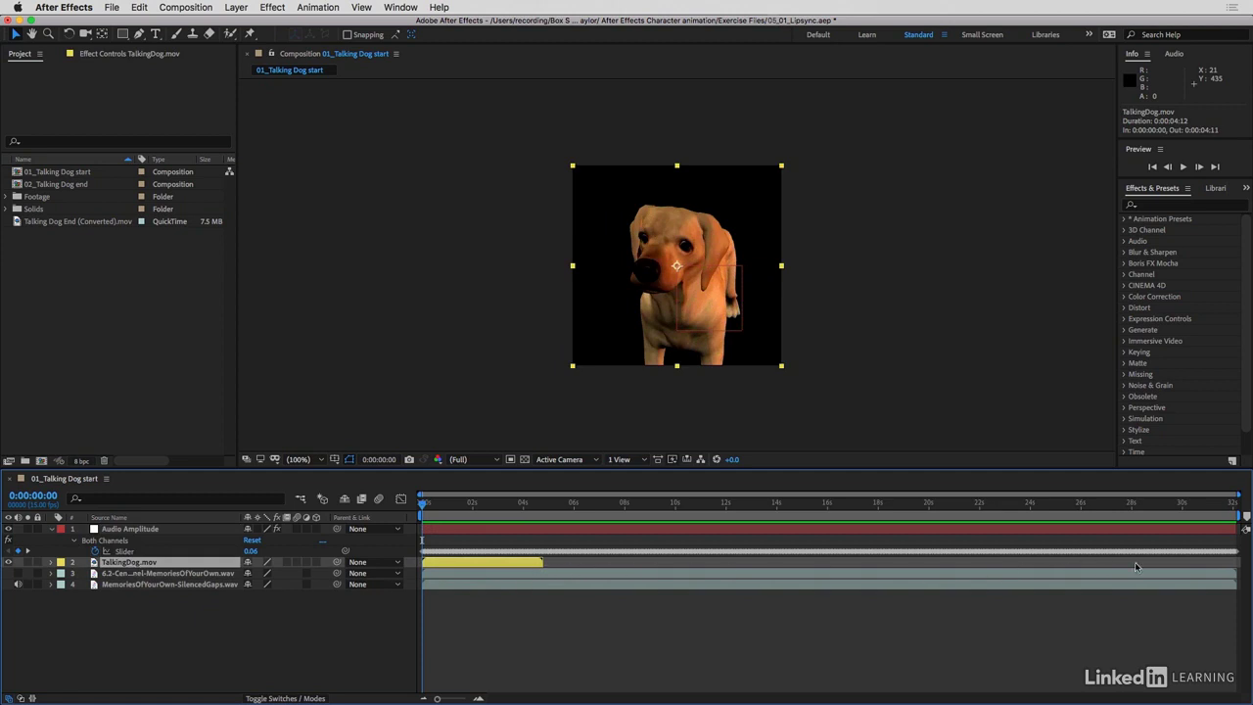
click(238, 8)
mouse_move(250, 164)
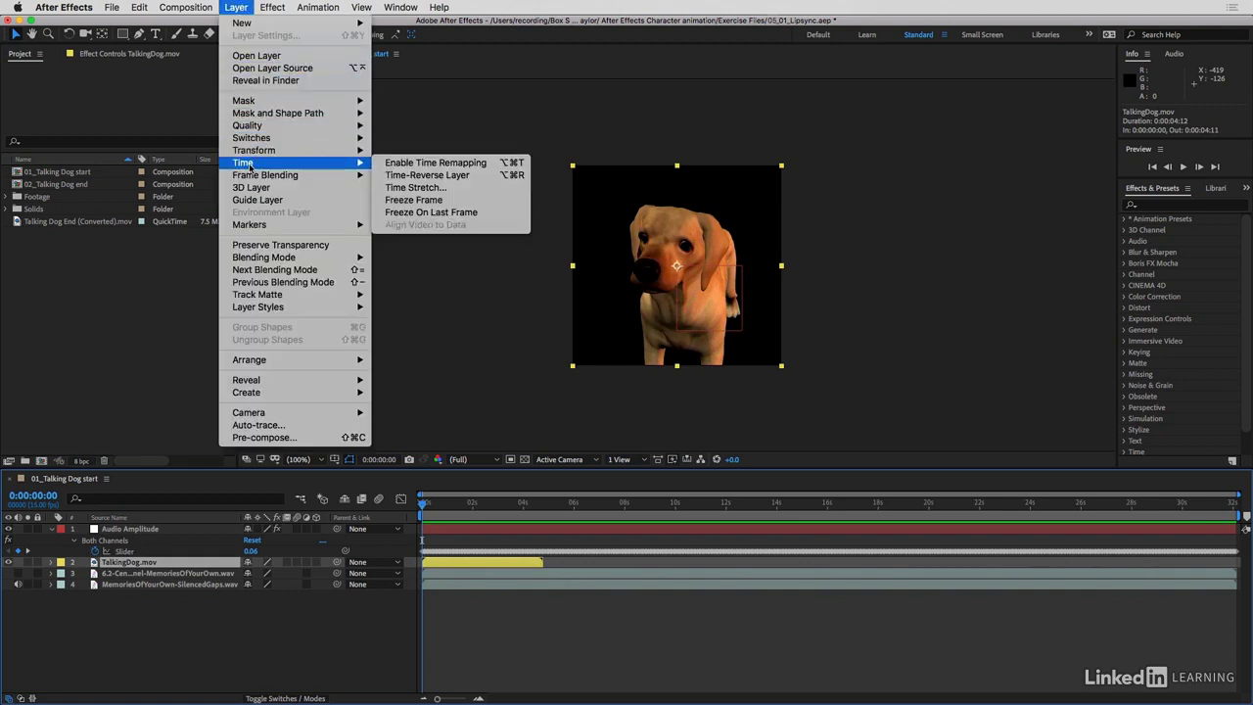
click(435, 163)
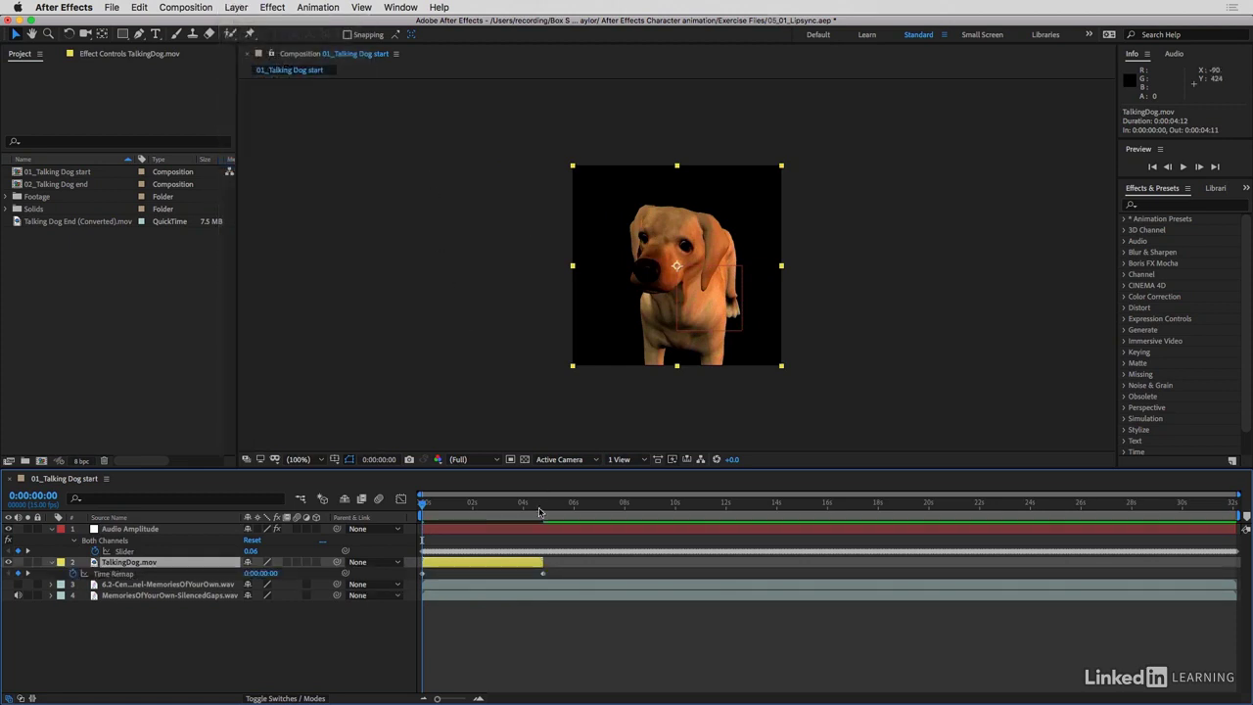
drag(546, 565, 1240, 565)
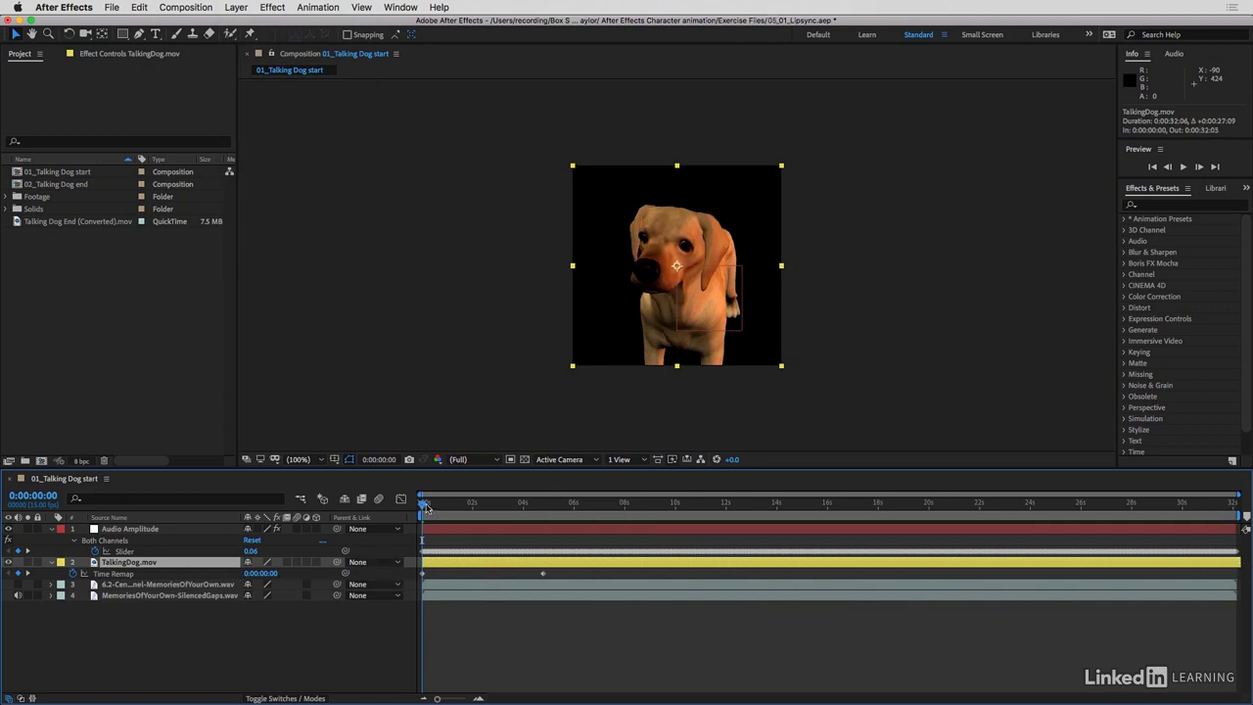
Add a Time Remap keyframe at 0:00:00:03 with the dog's mouth open and copy the first closed-mouth keyframe to 0:00:00:07
mouse_move(423, 505)
mouse_down()
mouse_move(439, 507)
mouse_move(427, 507)
mouse_up()
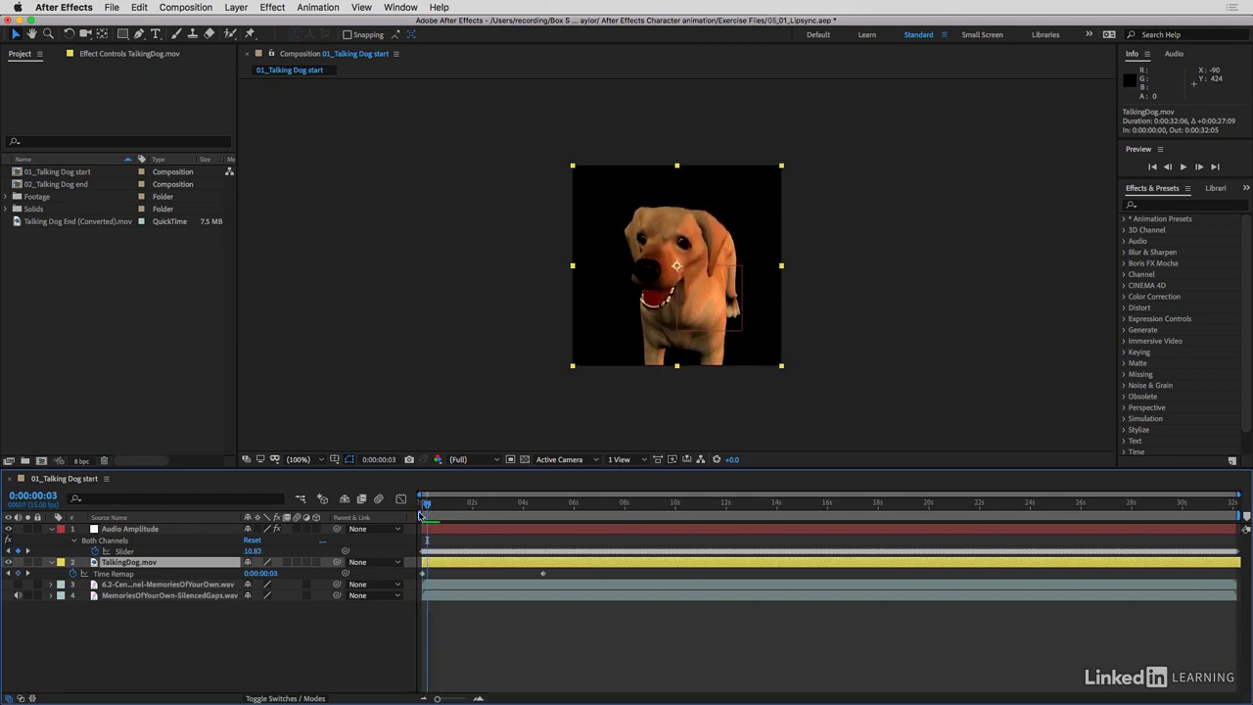
click(18, 574)
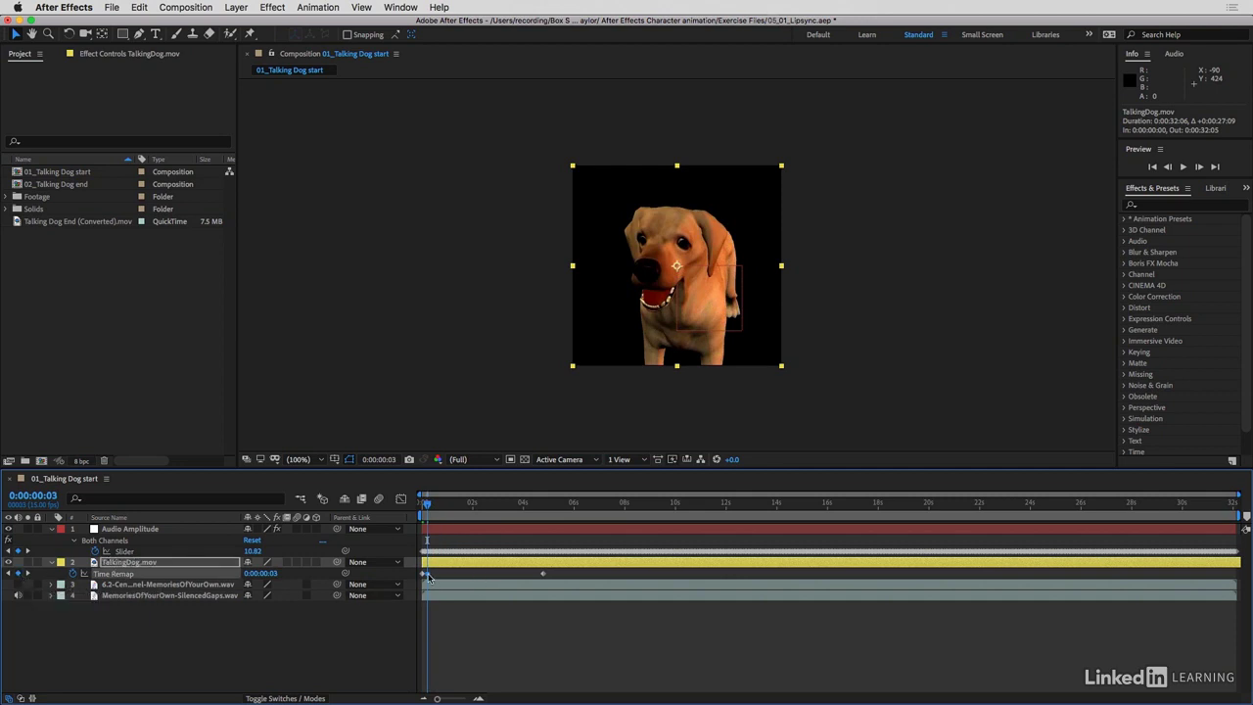
click(433, 505)
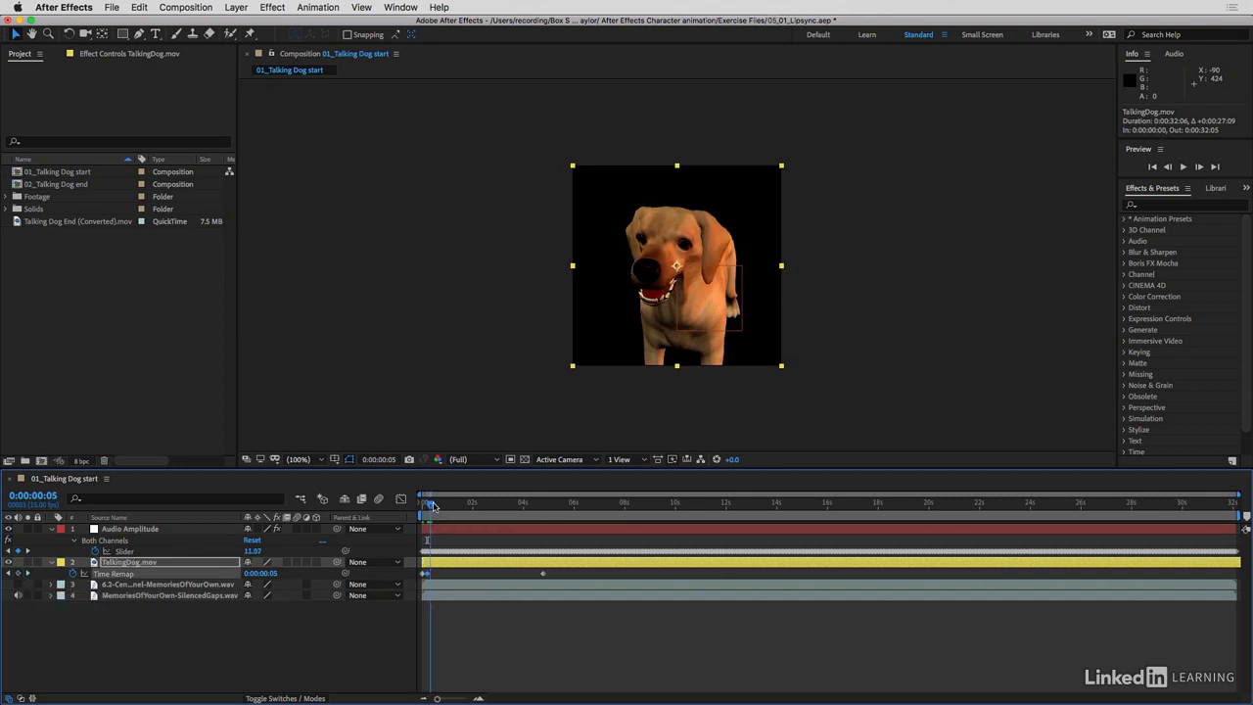
key(Page_Down)
key(Page_Down)
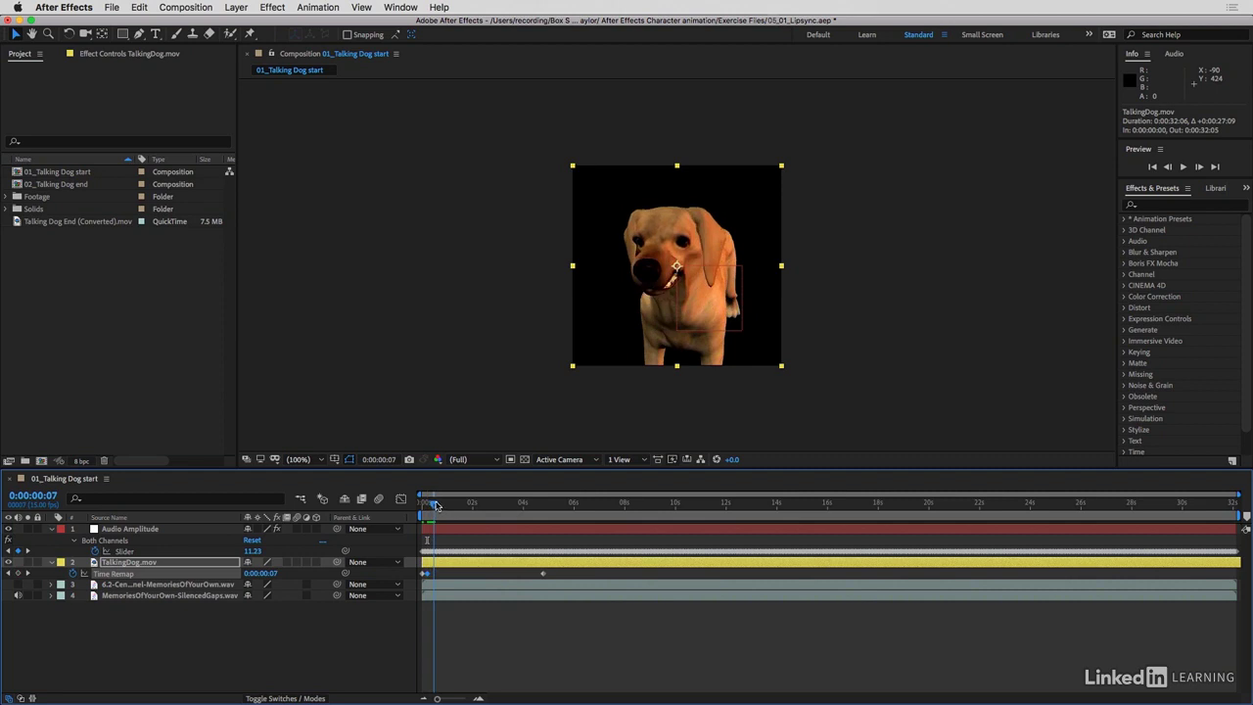
click(424, 574)
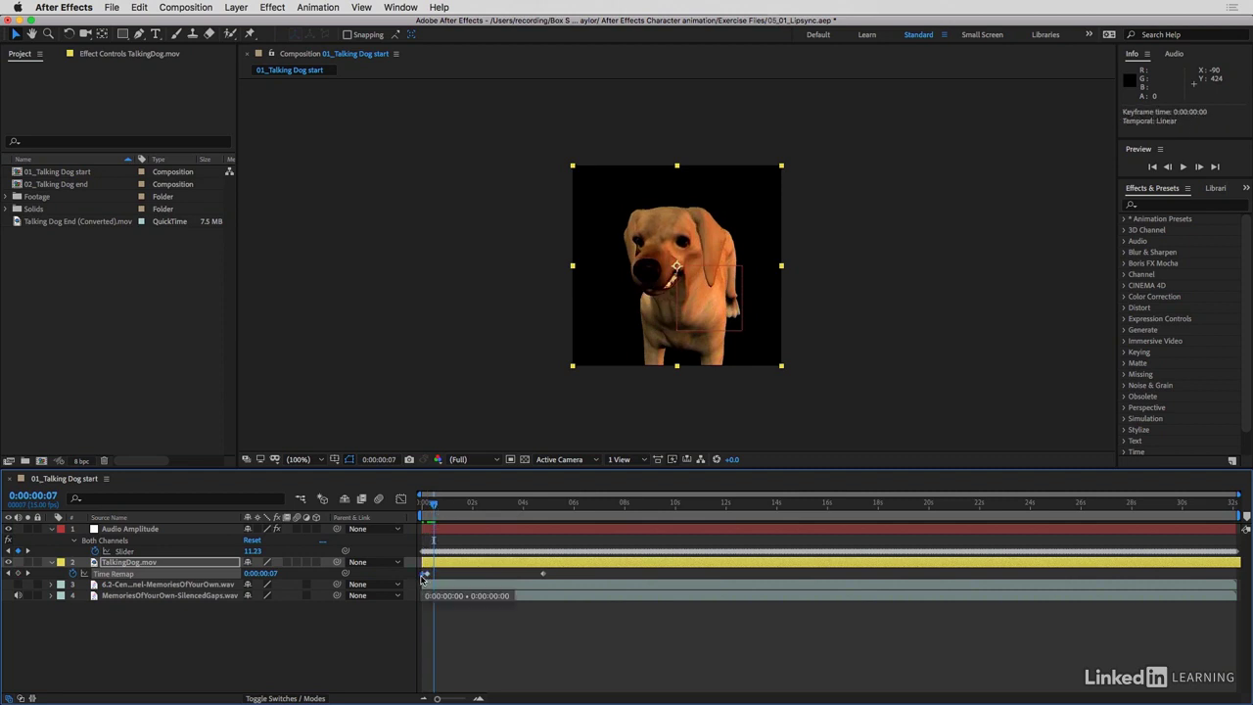
key(super+v)
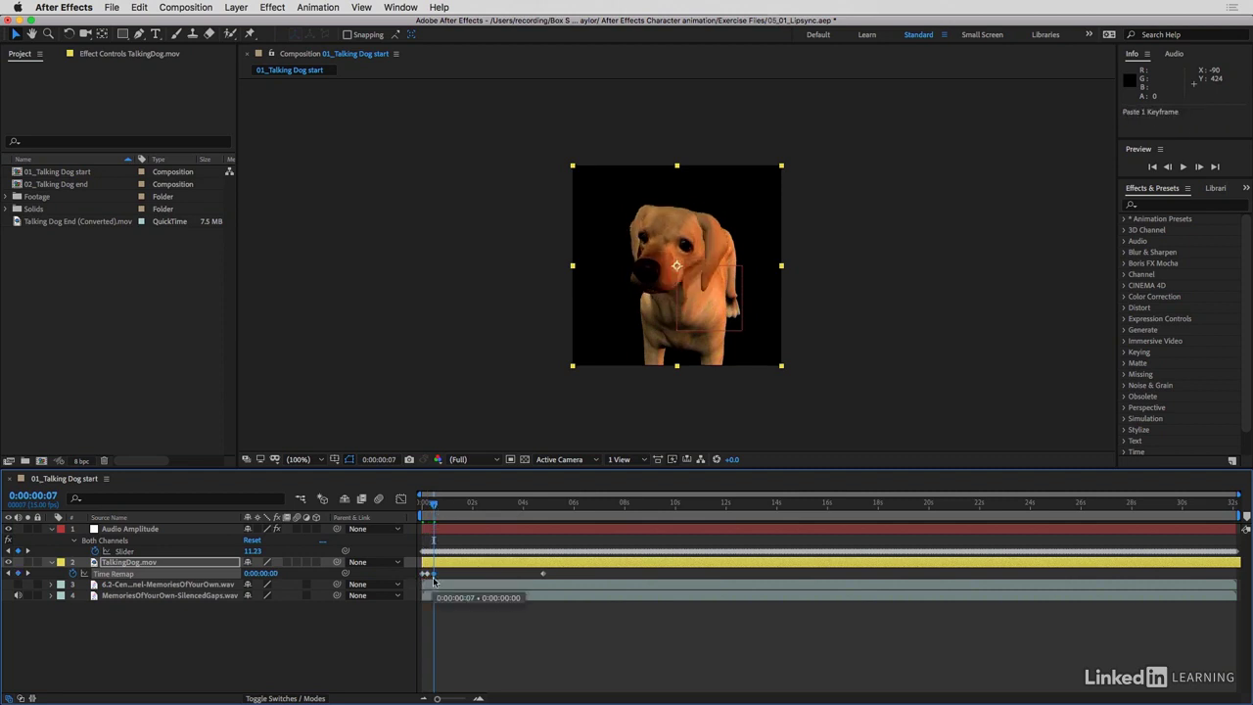
click(430, 504)
drag(432, 505, 422, 505)
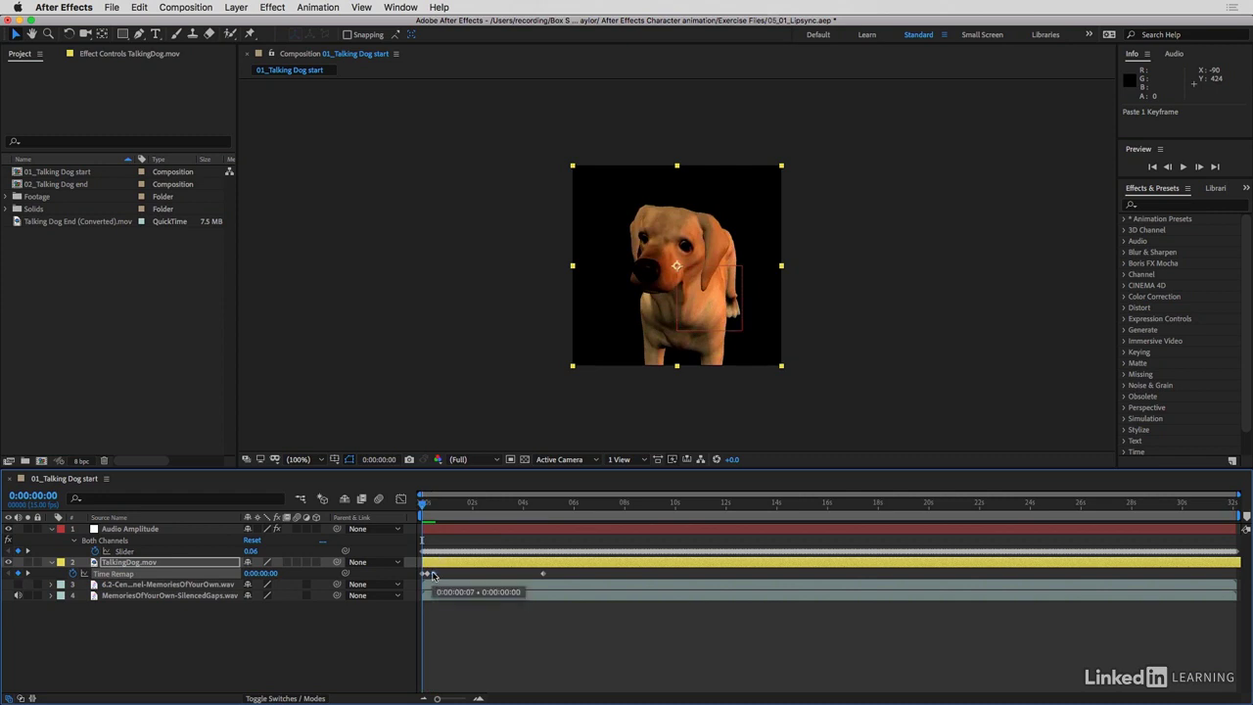
Link the Time Remap property of TalkingDog.mov to the Both Channels slider on the Audio Amplitude layer
click(345, 575)
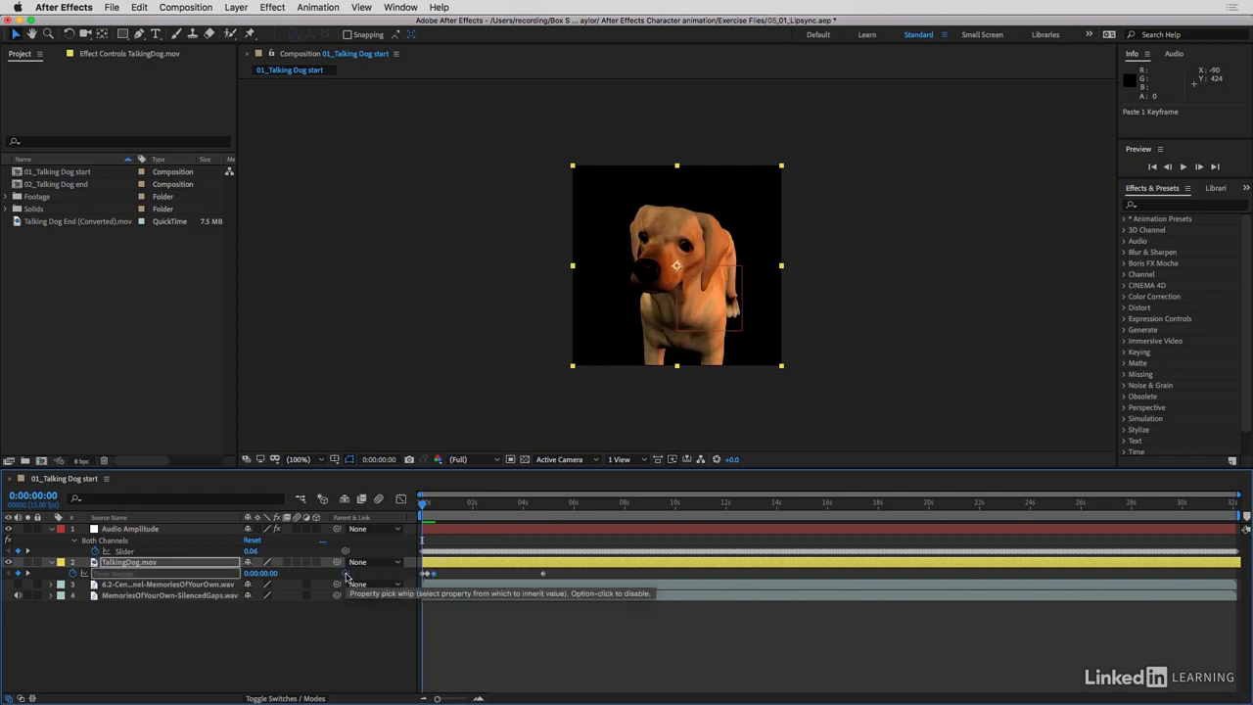
drag(344, 577, 176, 554)
click(260, 628)
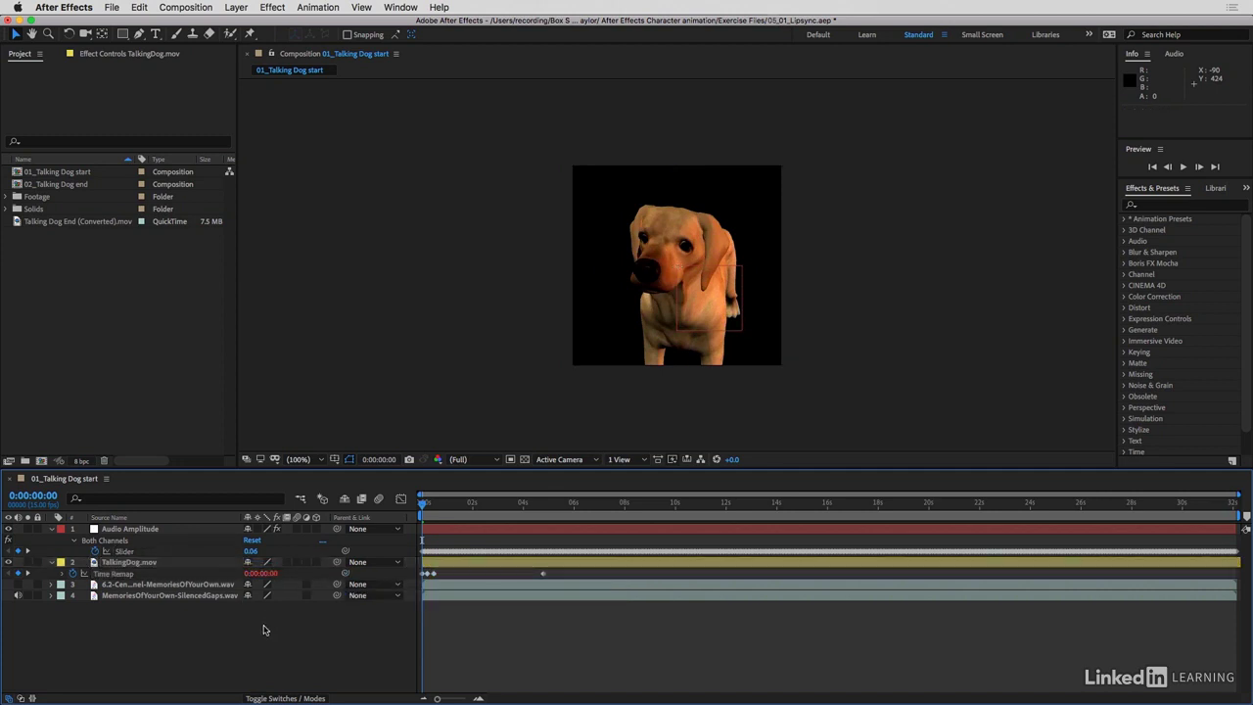
Reveal the Time Remap expression and examine its resulting curve in the Graph Editor, then return to the layer bars
click(62, 574)
click(110, 574)
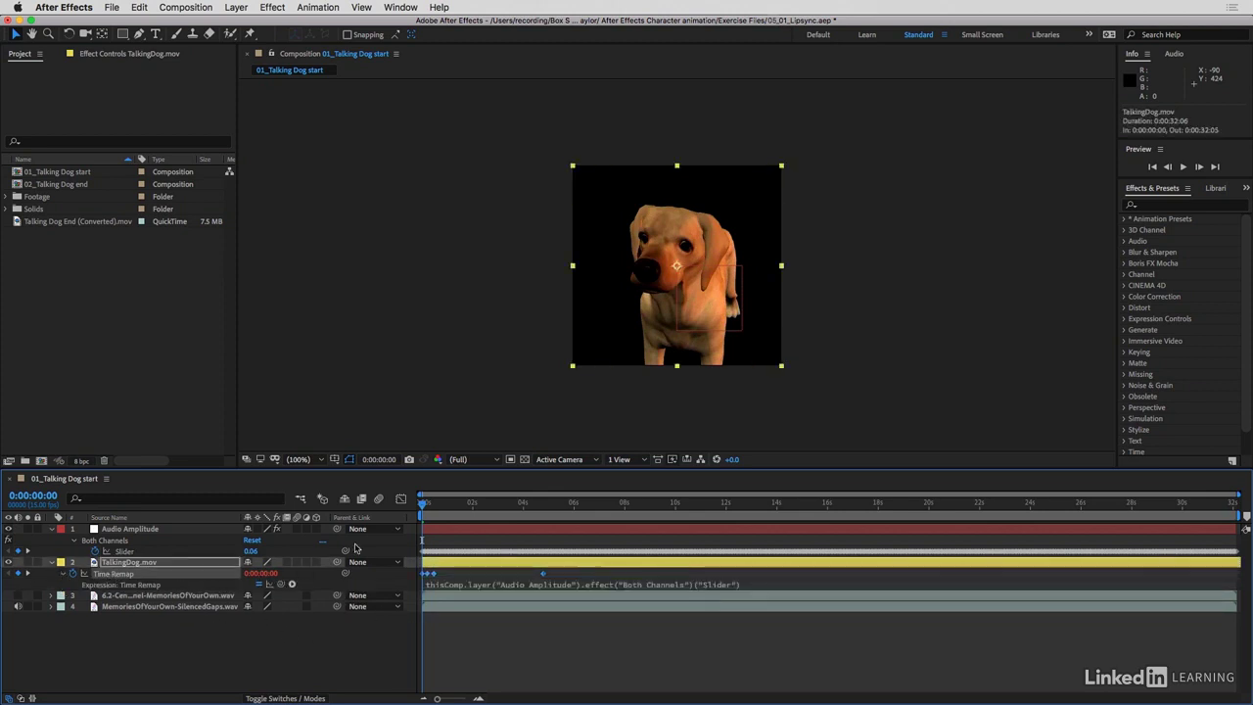
click(400, 500)
click(269, 586)
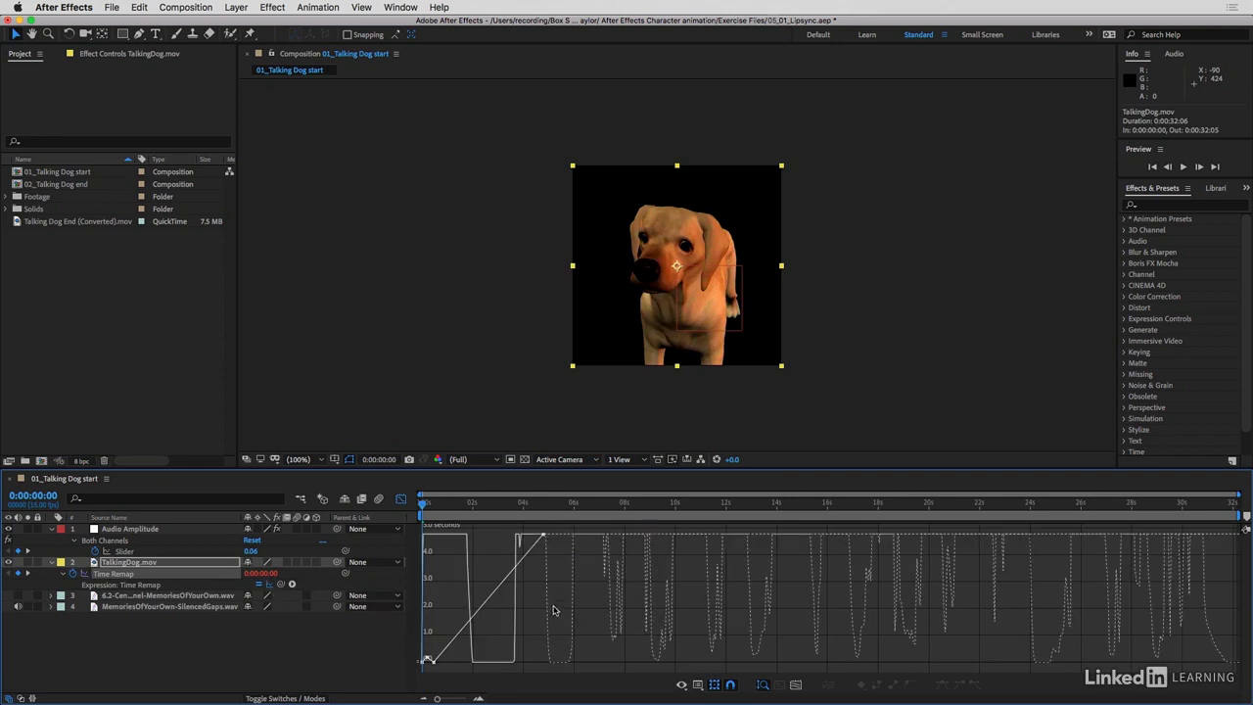
mouse_move(548, 578)
click(400, 502)
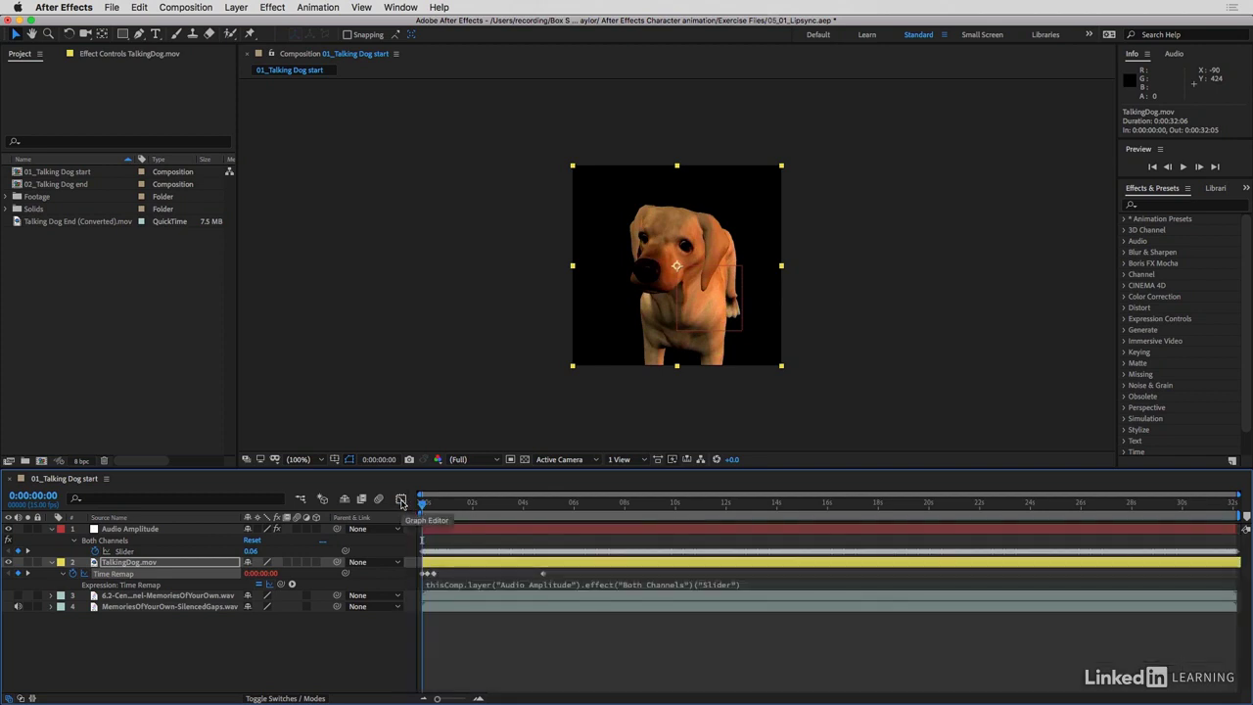
Assign the slider reference in the Time Remap expression to variable a, ending the line with a semicolon and starting a second line
click(469, 586)
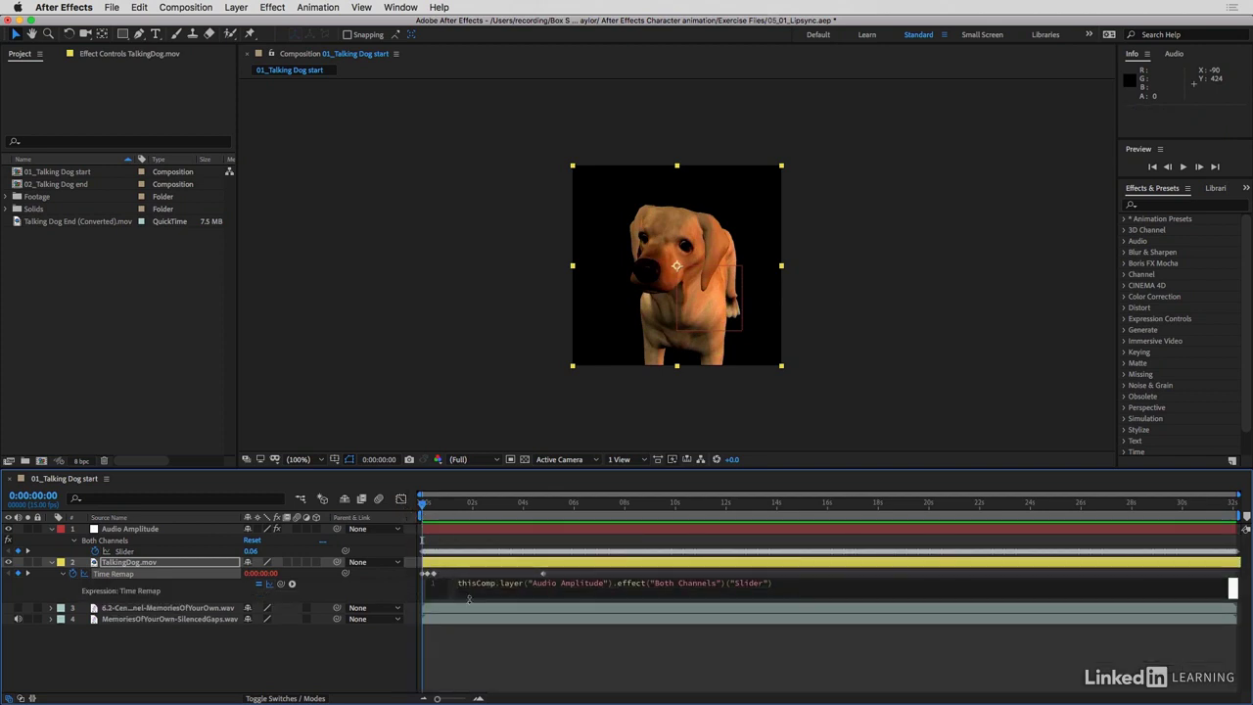
text(a=)
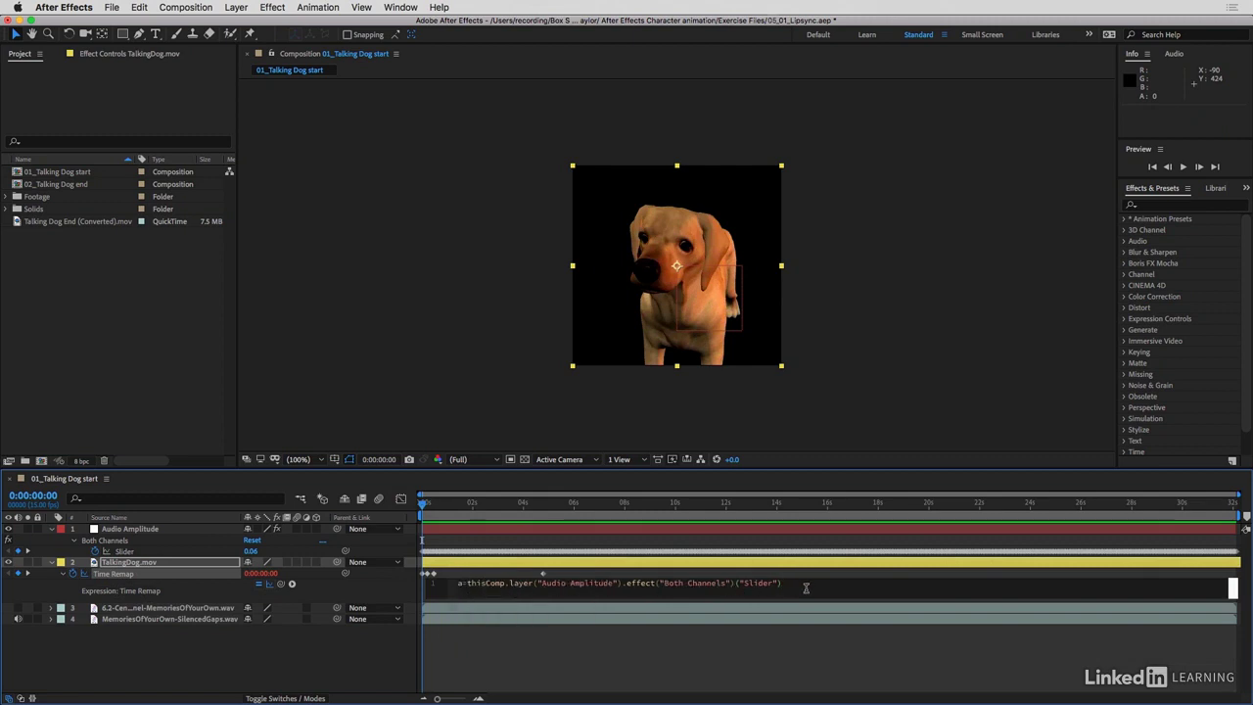
text(;)
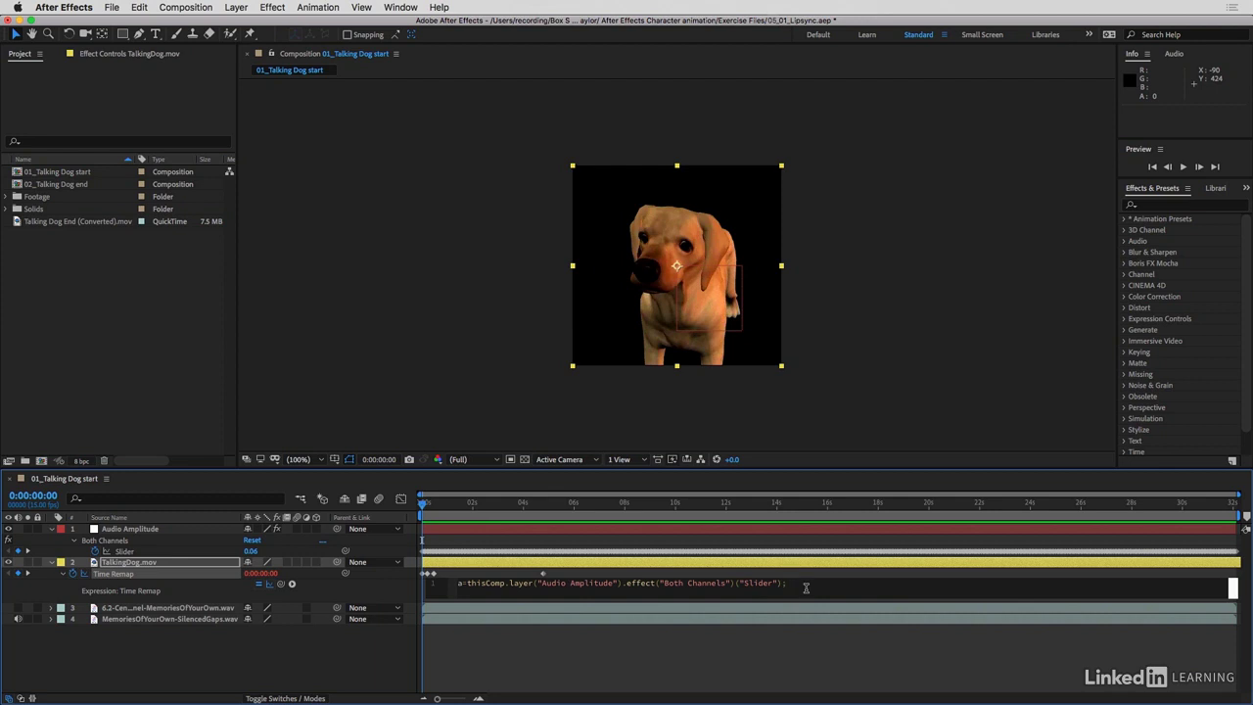
key(Return)
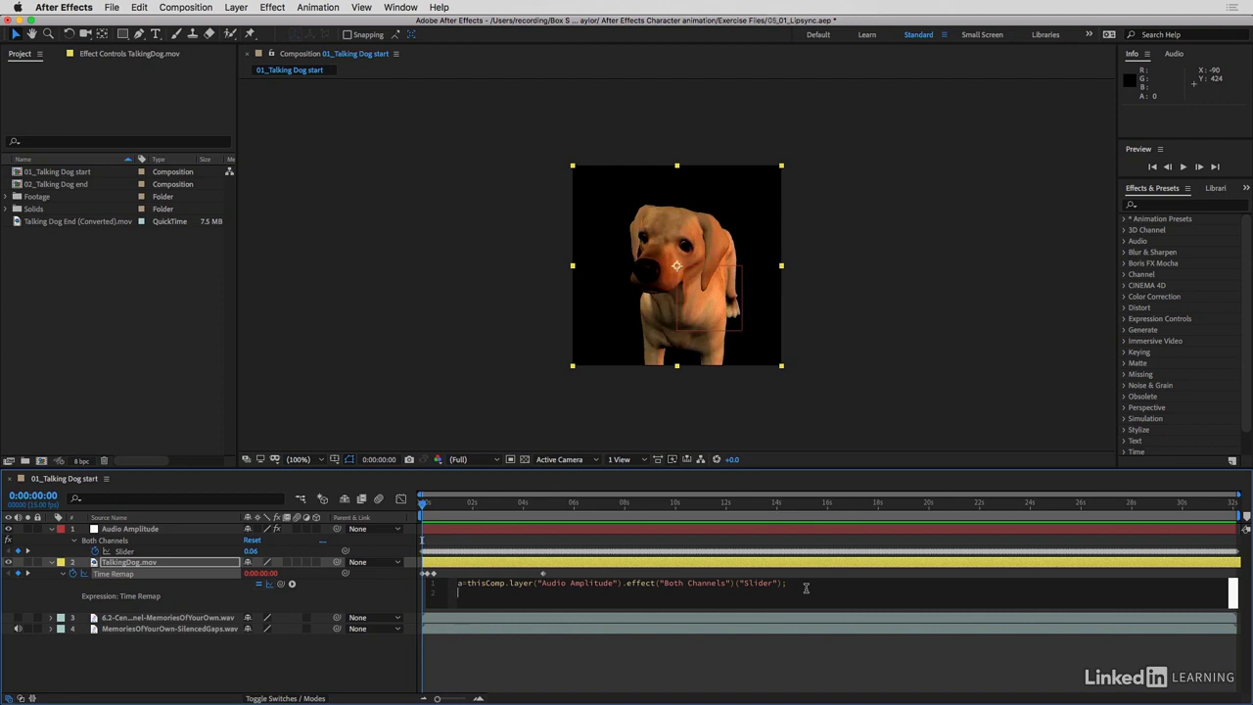
Add ease(a,0,15,0,3) as the second line of the Time Remap expression and preview the dog's mouth movement
text(ease)
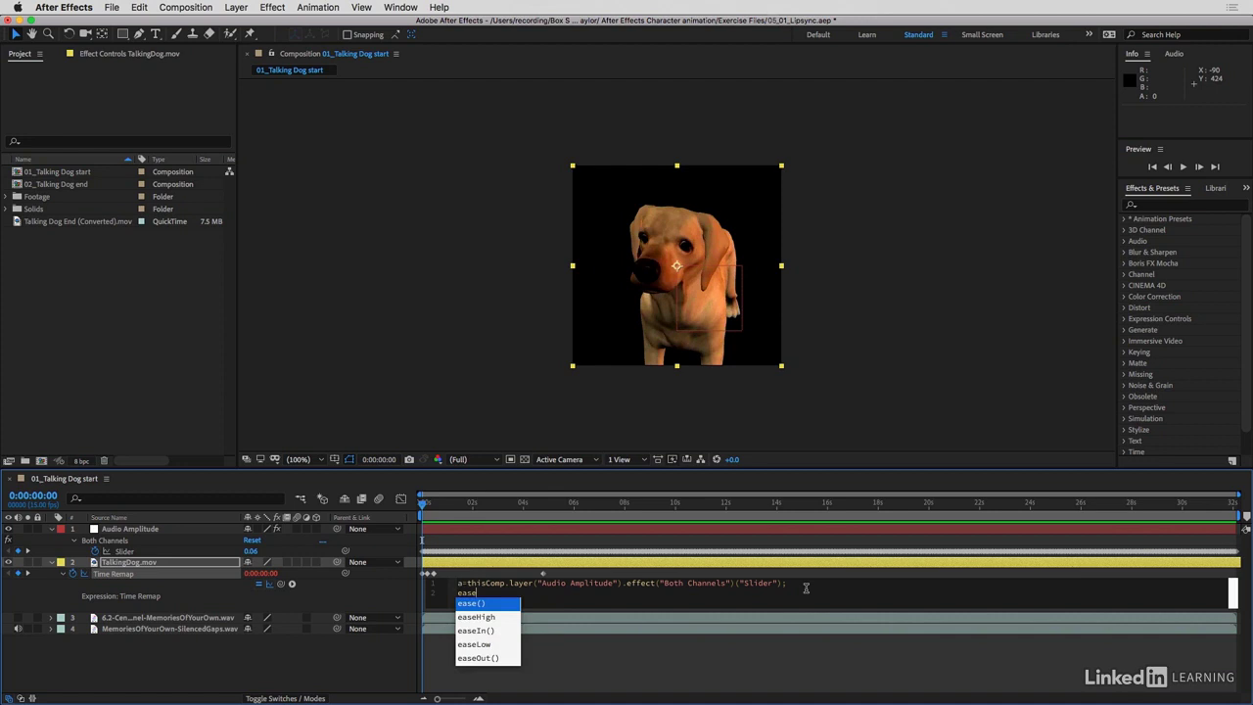
key(Return)
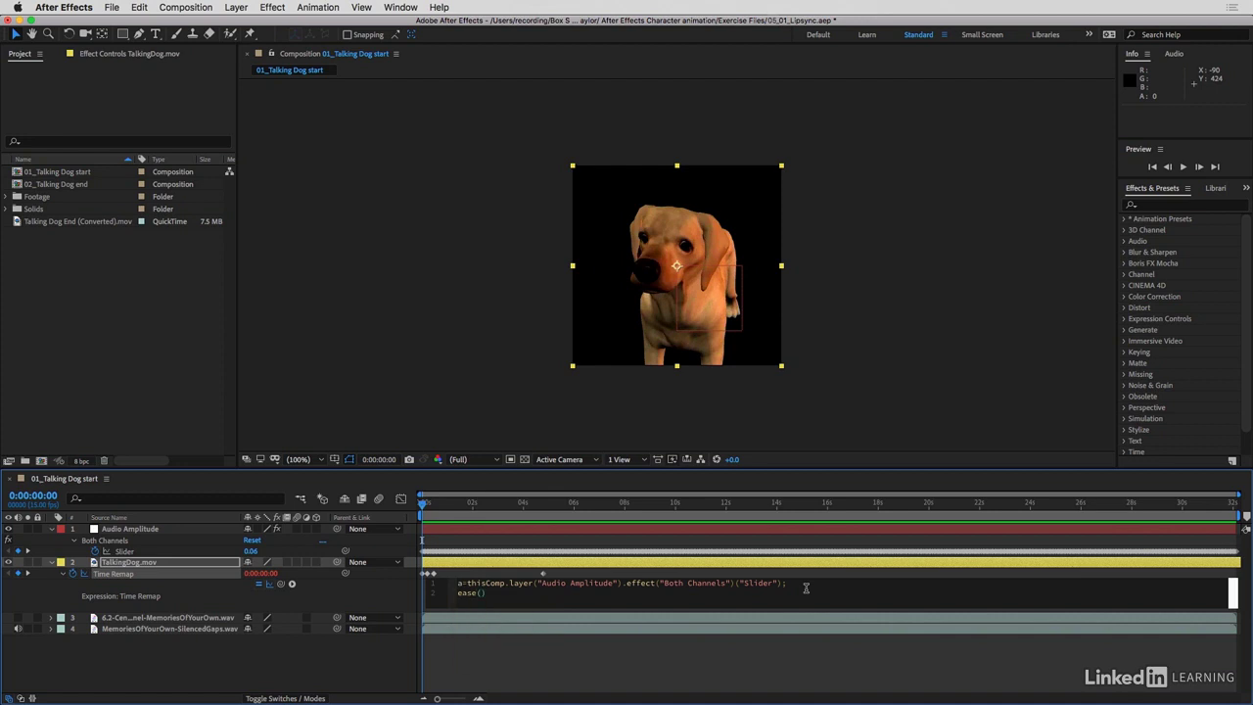
text(a)
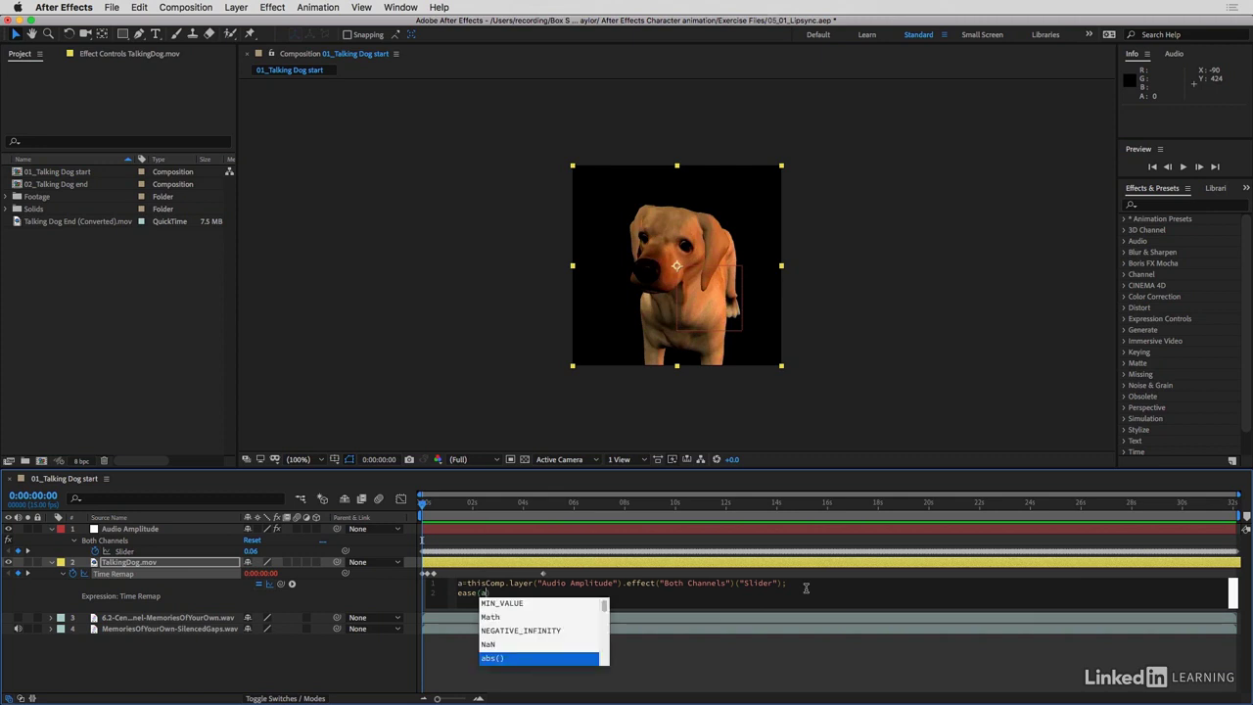
text(,0,15,0,3)
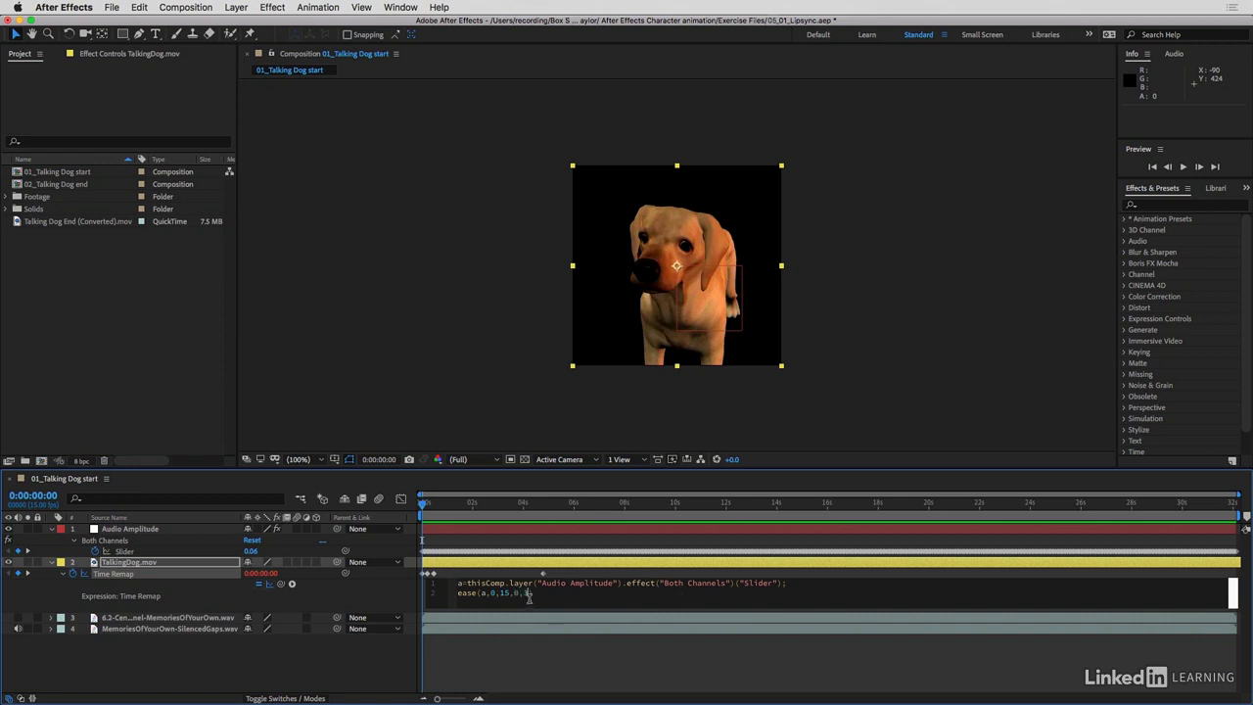
click(545, 664)
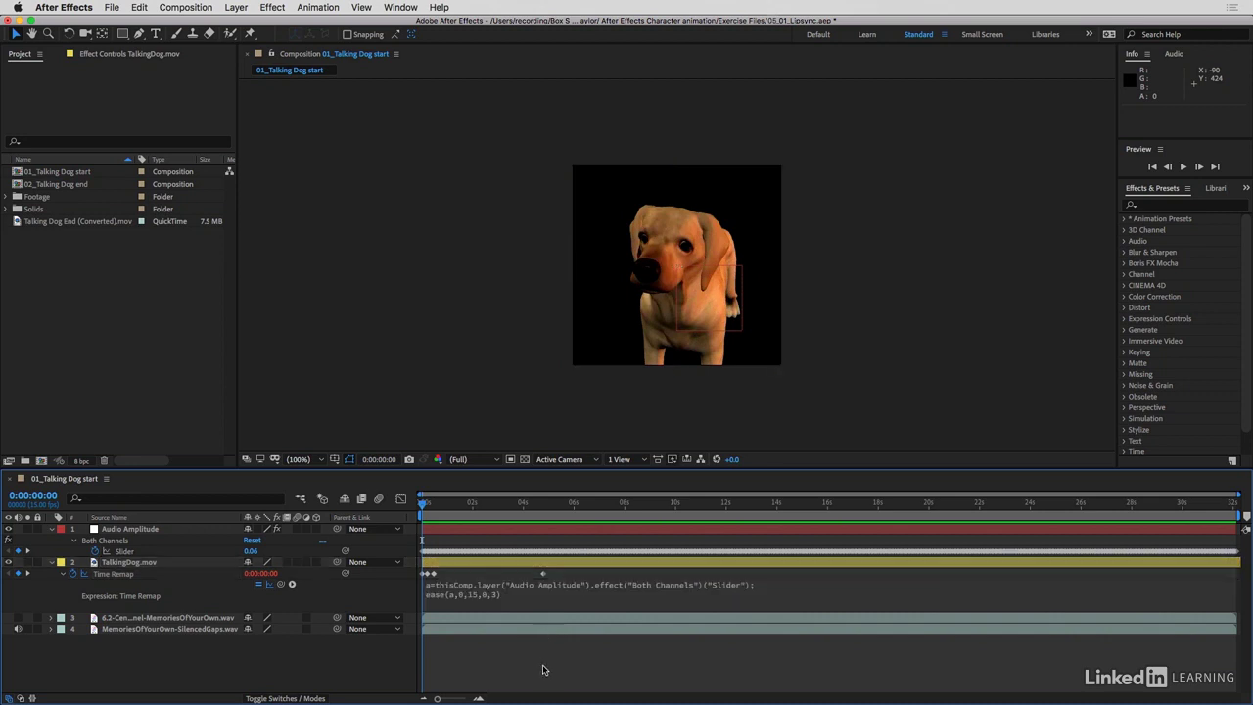
key(space)
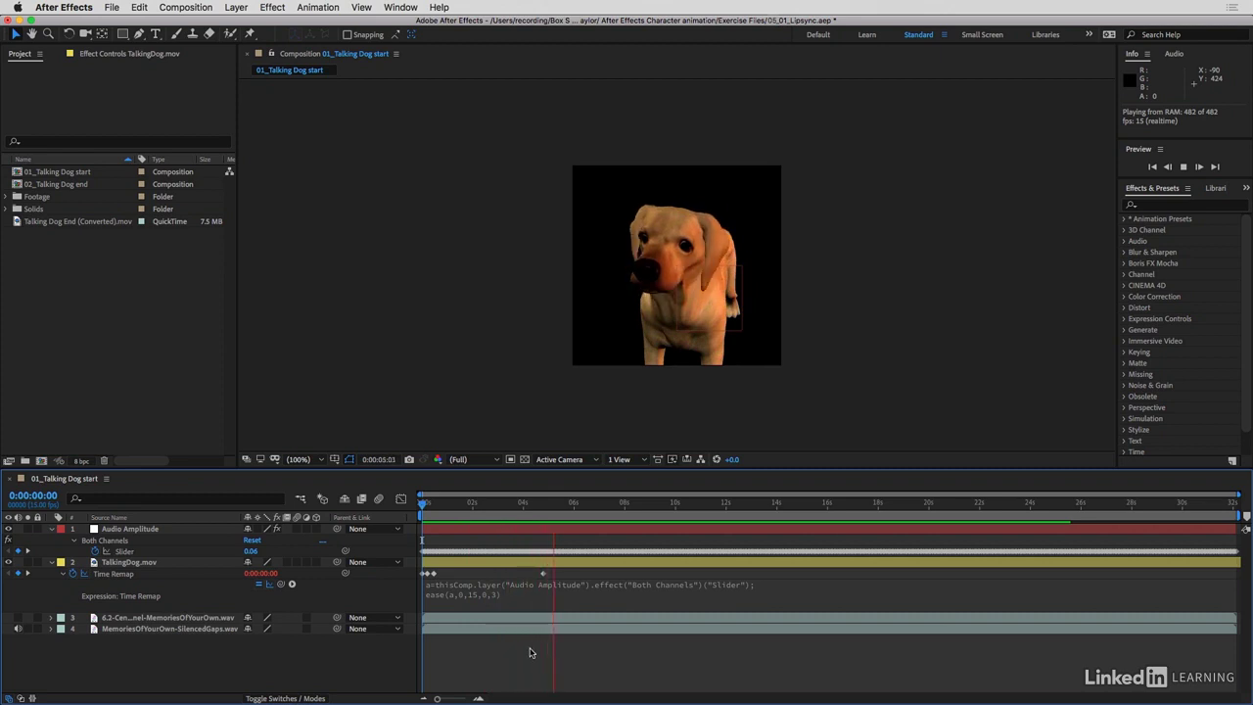
key(space)
Change the last value of the ease function to 1, giving ease(a,0,15,0,1), and play the composition to check the lip-sync
click(494, 595)
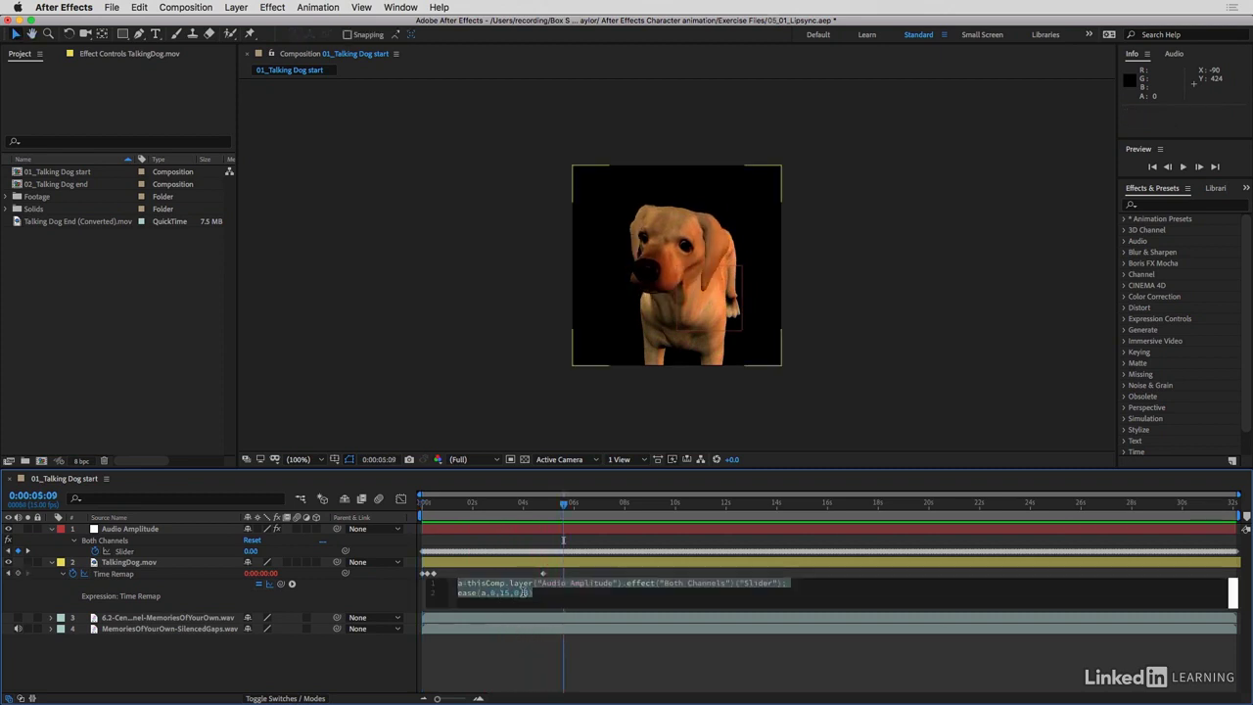
double_click(526, 592)
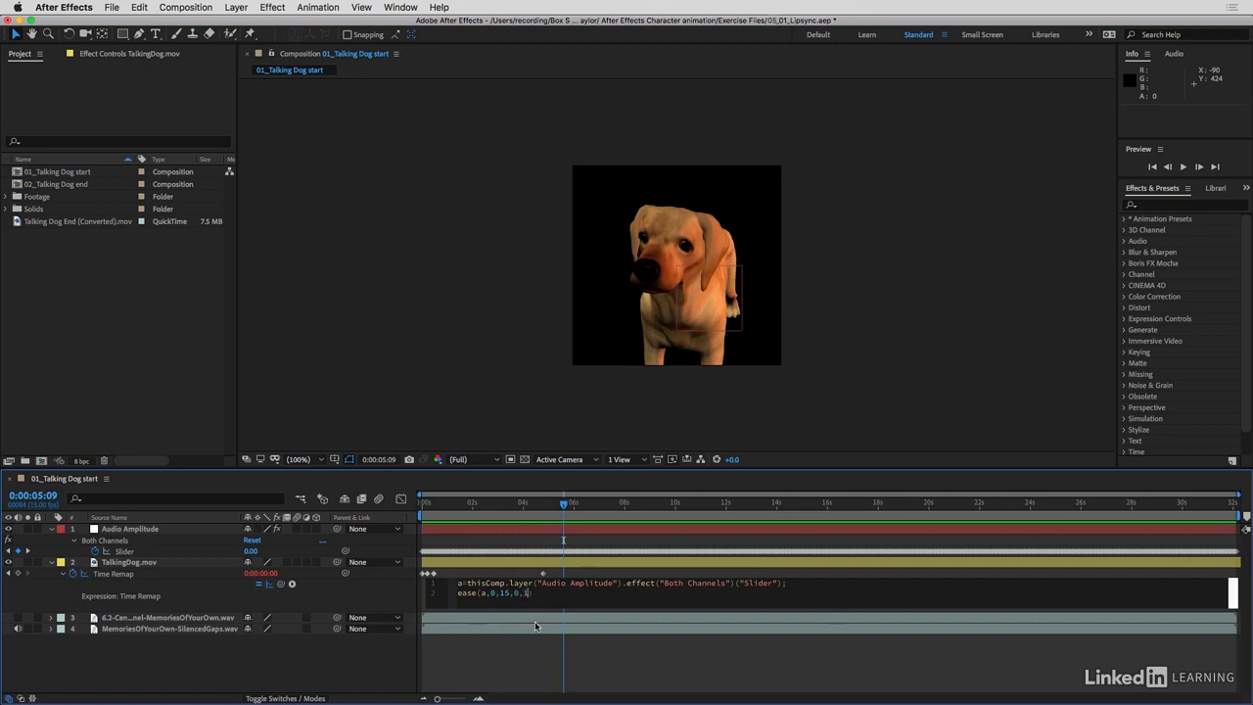
click(539, 666)
key(space)
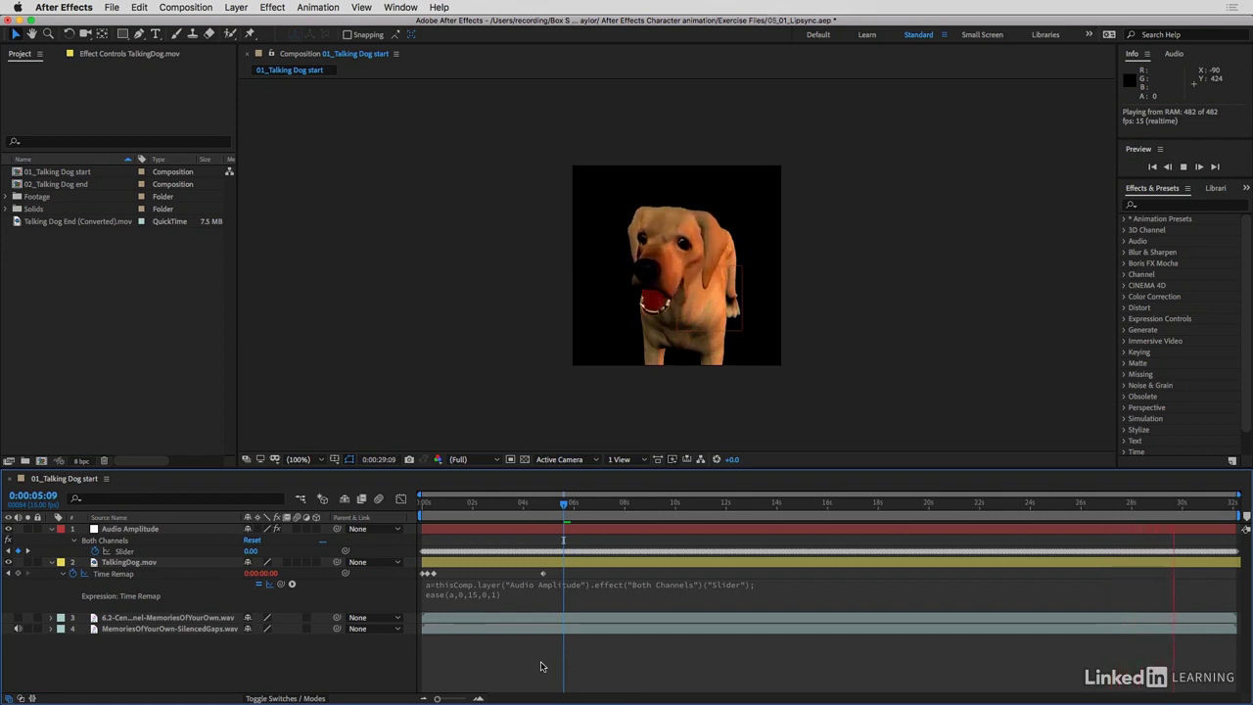
key(space)
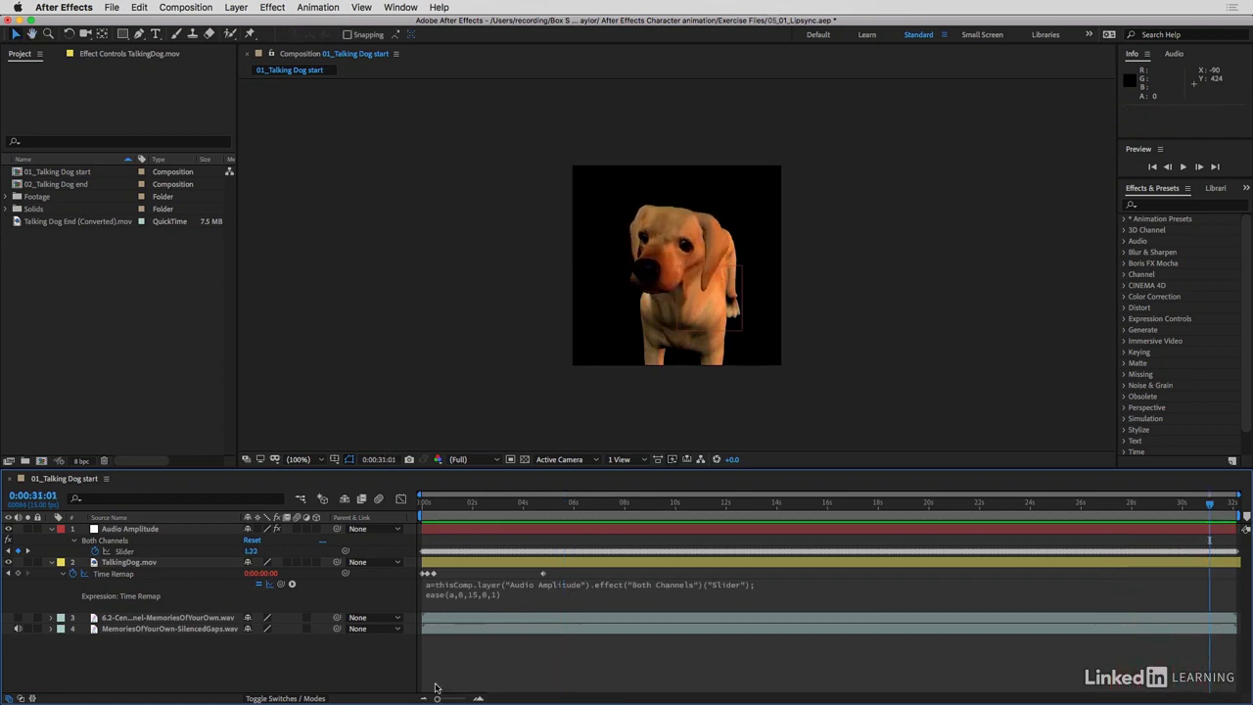
Open the Time Remap expression for editing at the ease function's values
click(492, 596)
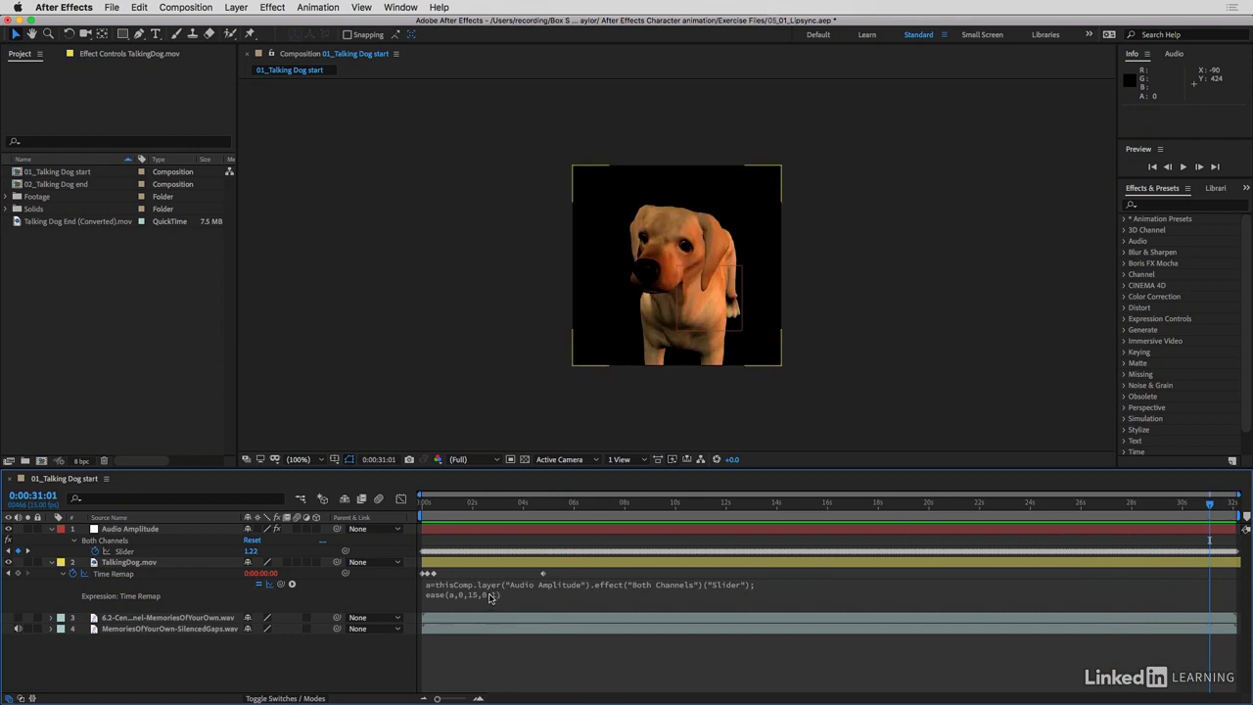